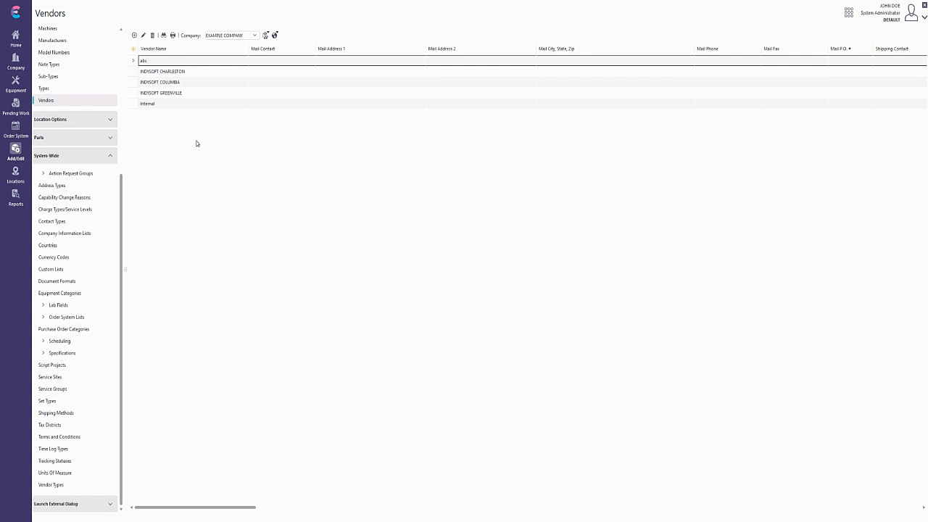
- View the options for merging or replacing EXAMPLE COMPANY's vendor list into other companies
scroll(102, 94, up, 2)
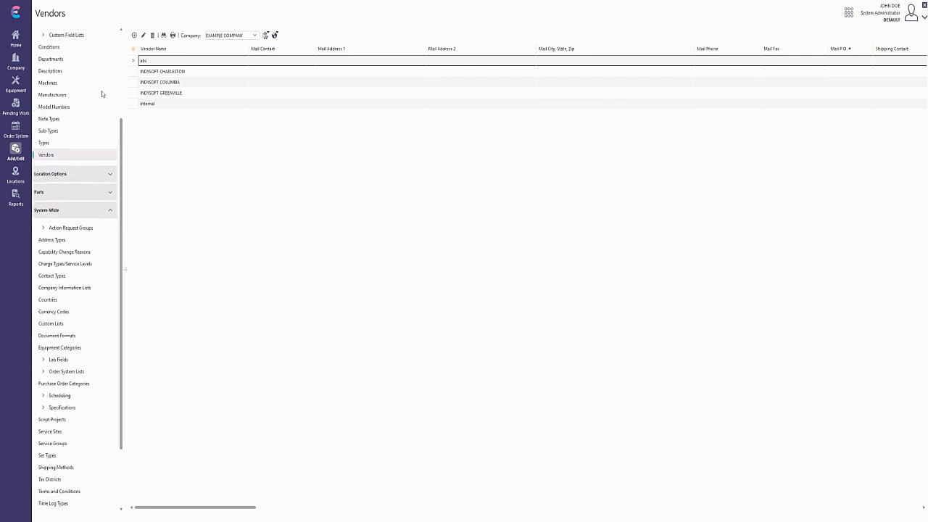
scroll(102, 93, up, 4)
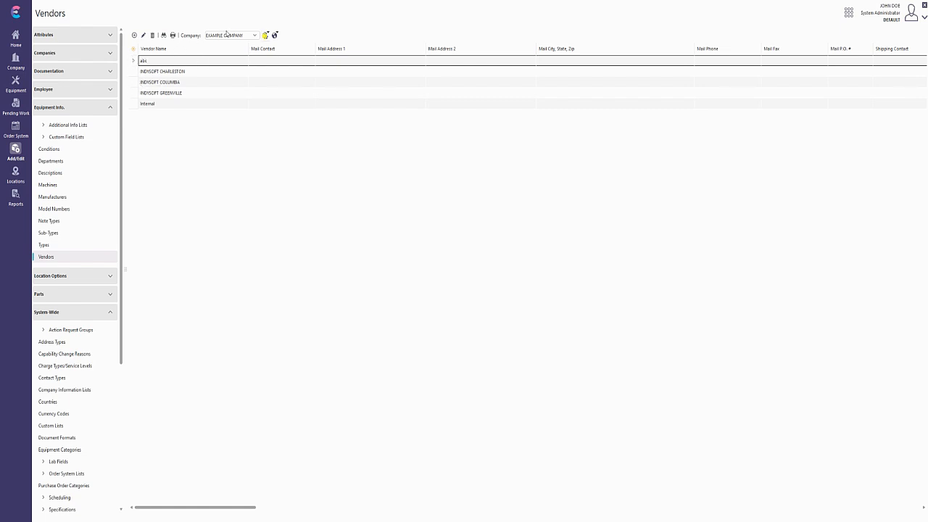
click(265, 35)
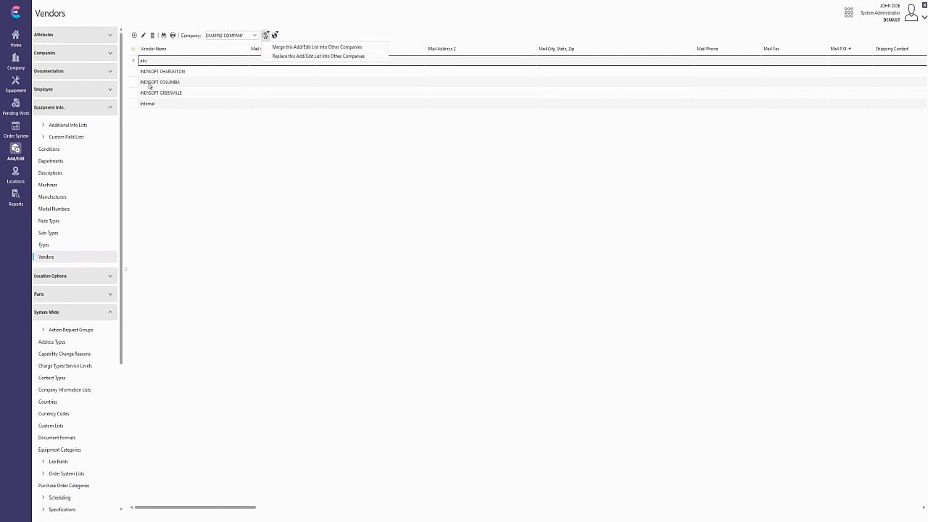
click(124, 123)
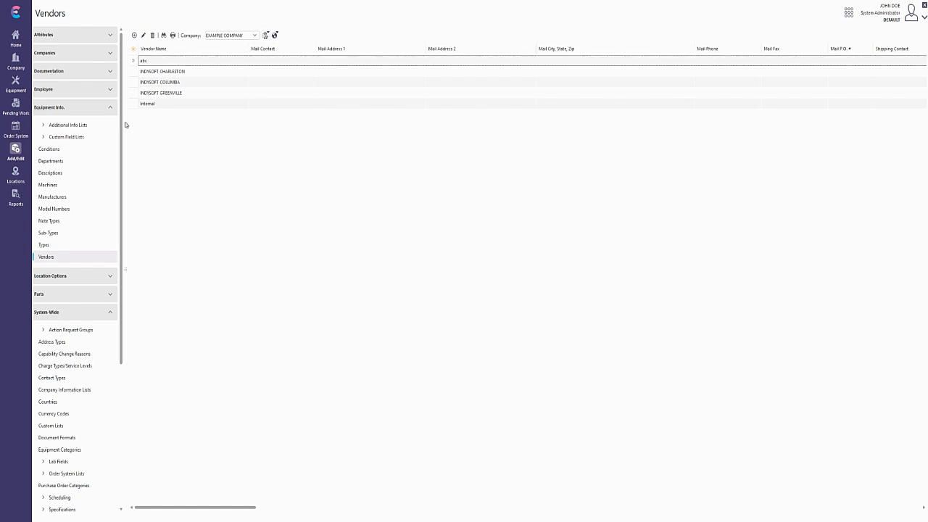
- Check the system-wide vendor options for EXAMPLE COMPANY and open the System-Wide Vendors list
scroll(99, 207, down, 5)
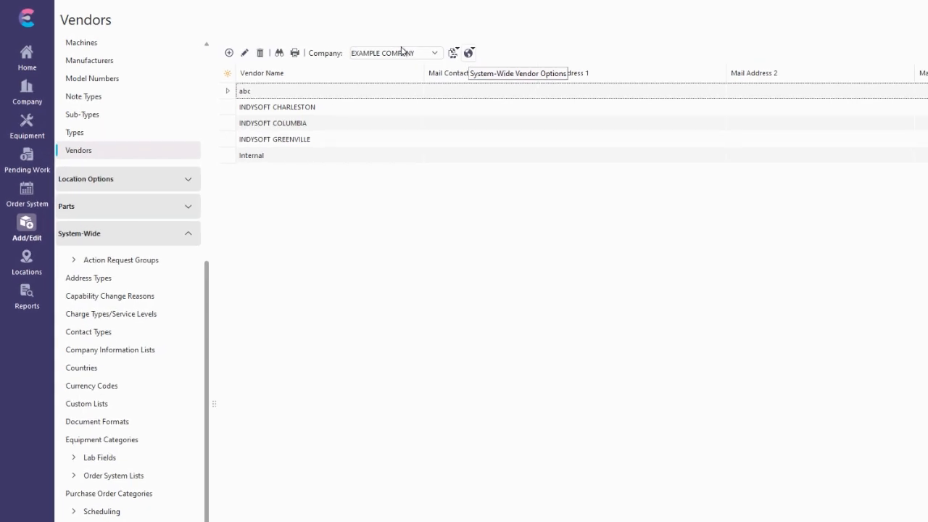
click(469, 53)
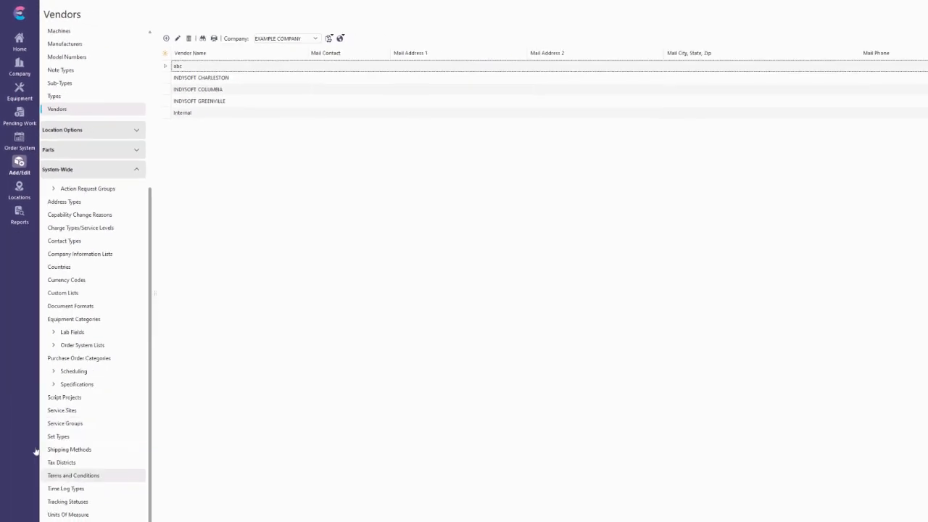
click(73, 464)
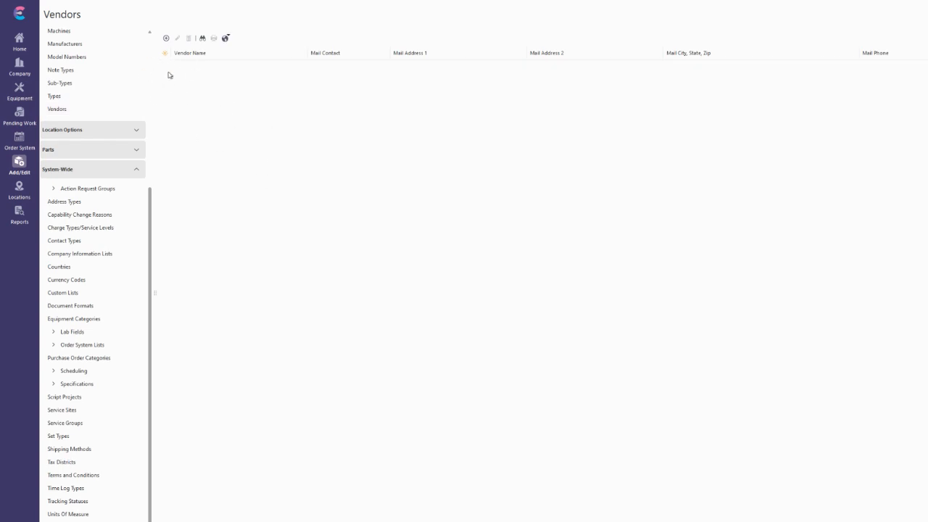
- Copy INDYSOFT CHARLESTON, INDYSOFT COLUMBIA and INDYSOFT GREENVILLE from the company's vendor list to the System-wide List
click(65, 106)
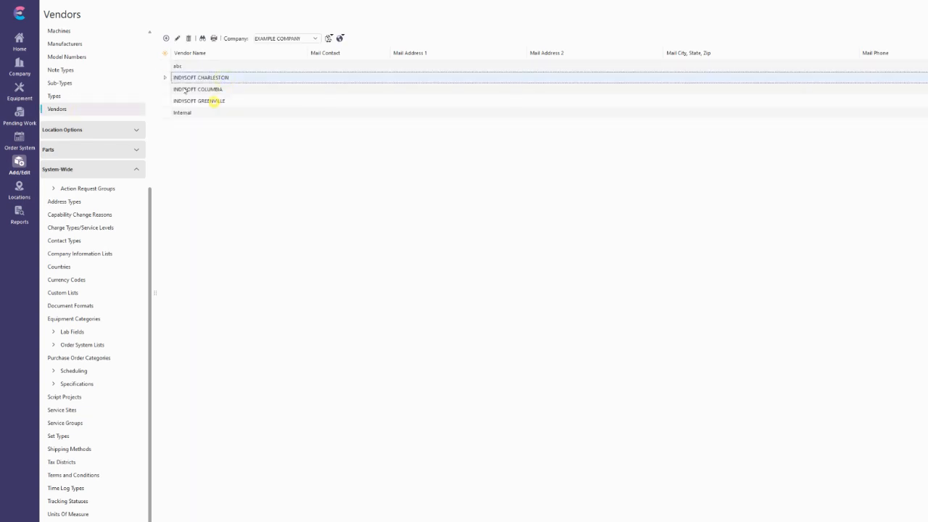
shift+click(215, 100)
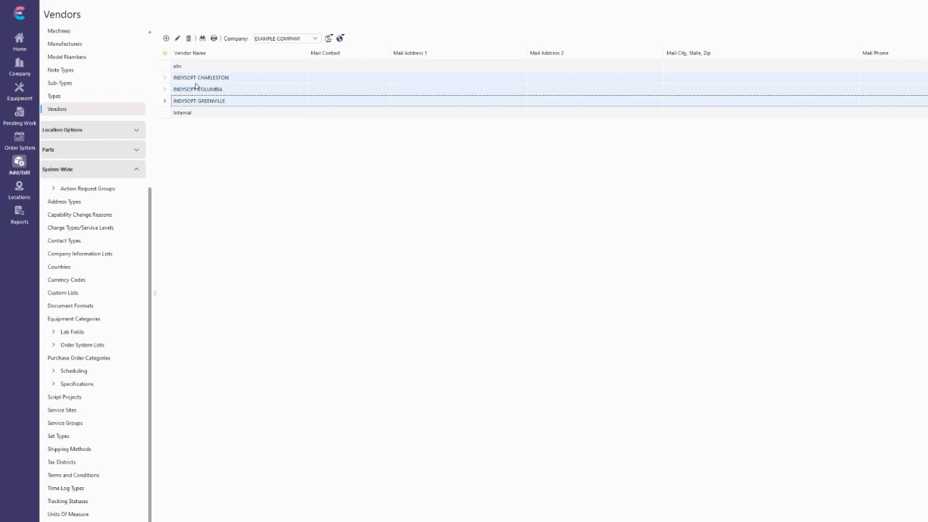
right_click(198, 80)
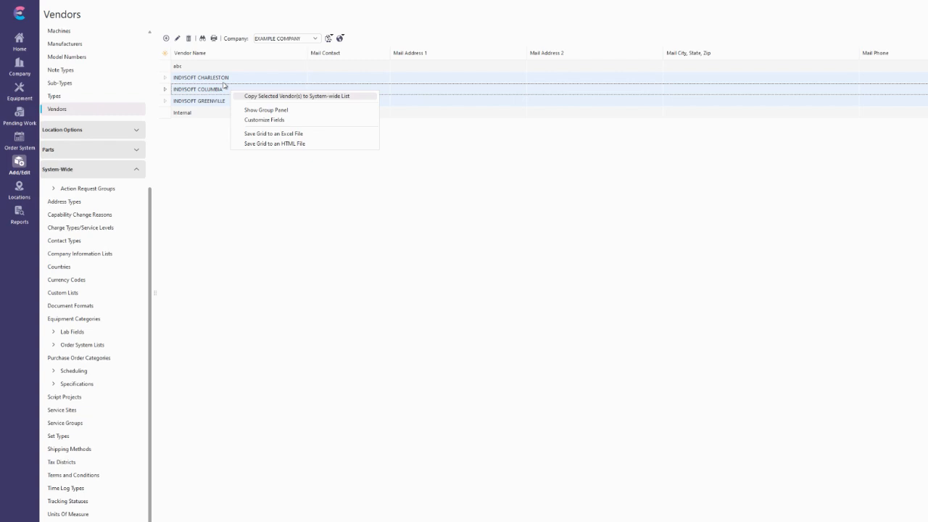
click(272, 96)
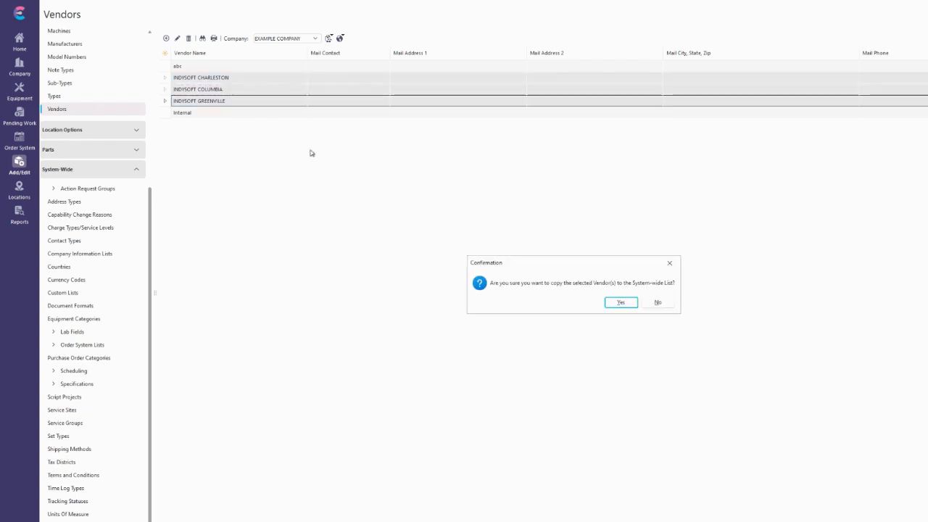
key(Return)
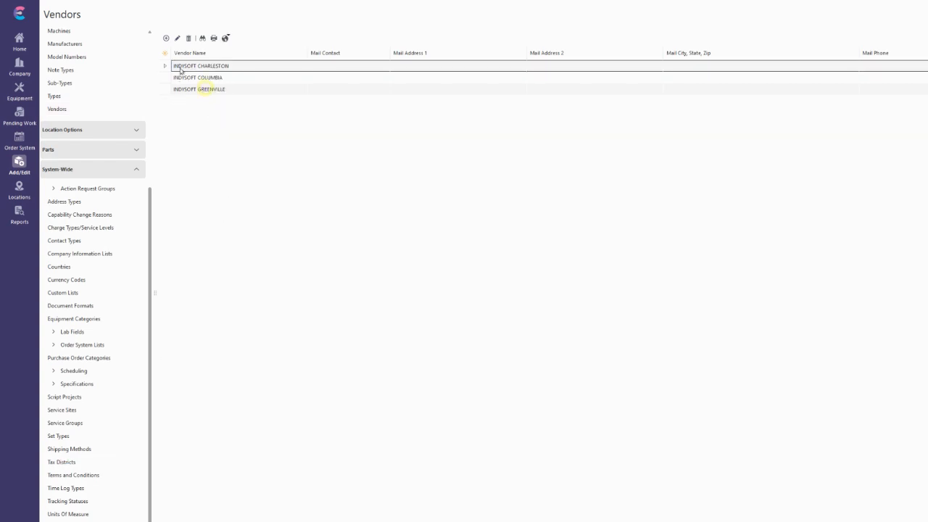
click(182, 89)
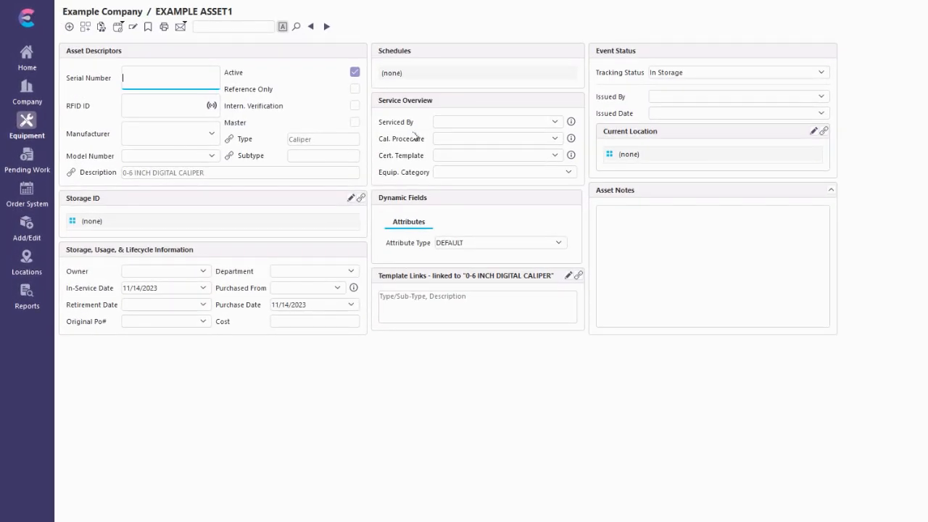
- Look through the vendors offered in the Serviced By field of EXAMPLE ASSET1
click(475, 110)
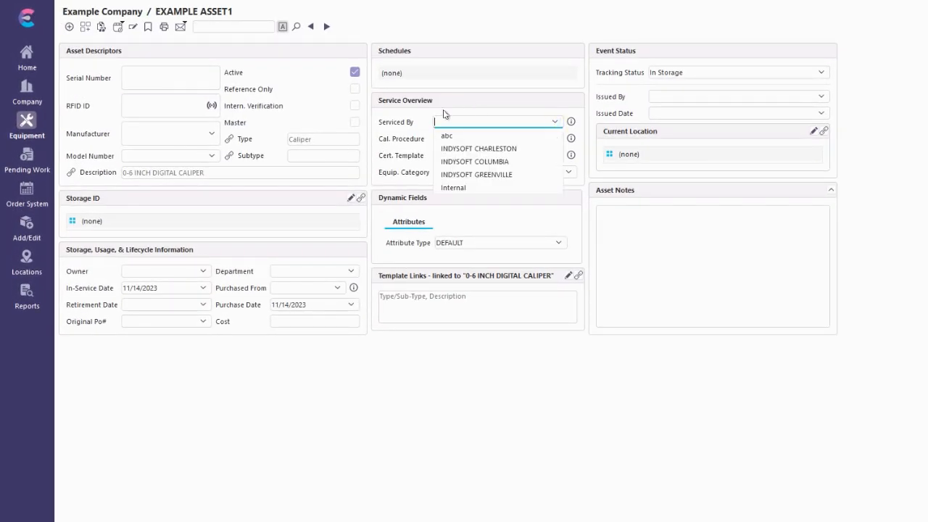
key(Down)
key(Down)
key(Down)
key(Down)
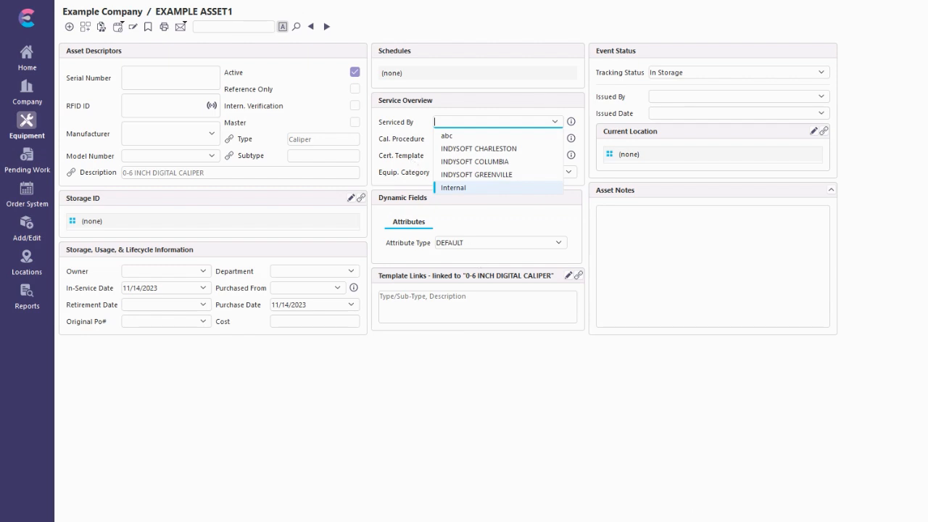
- Return to the Equipment Info. Vendors list and open the INDYSOFT CHARLESTON vendor record
click(26, 225)
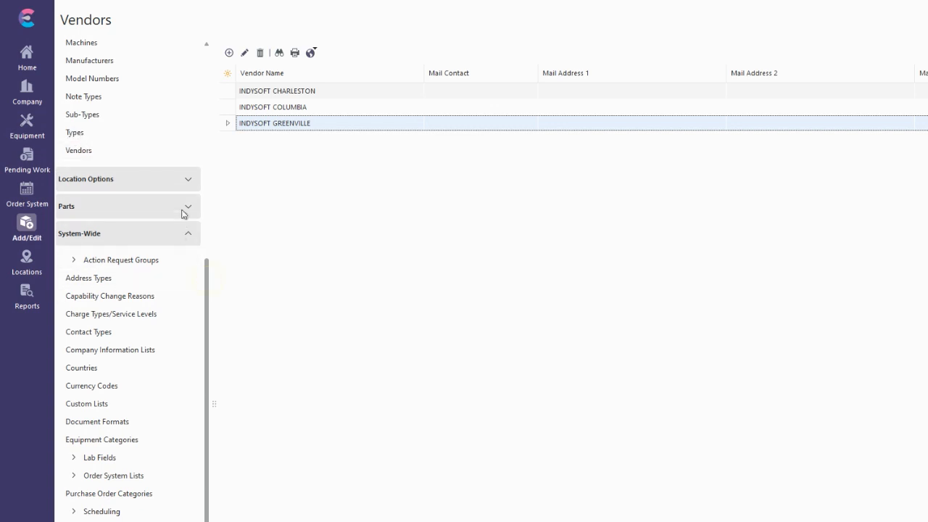
scroll(177, 166, up, 3)
scroll(176, 138, up, 3)
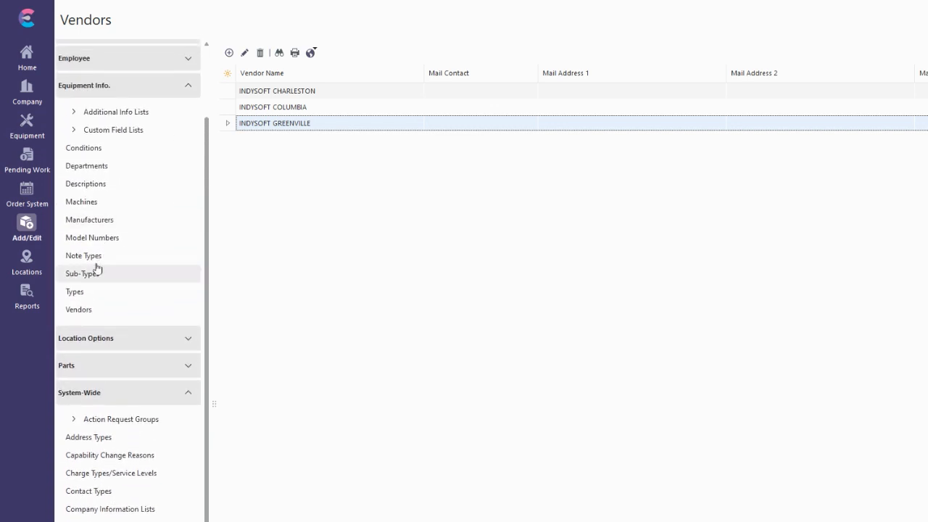
click(78, 310)
double_click(259, 106)
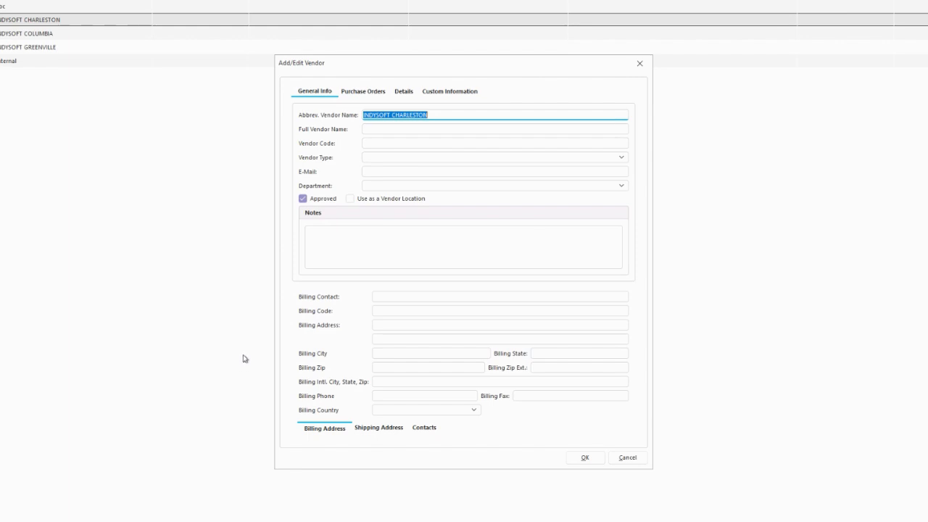
- Review the vendor record's shipping address, contacts, details, custom information and purchase orders
click(378, 428)
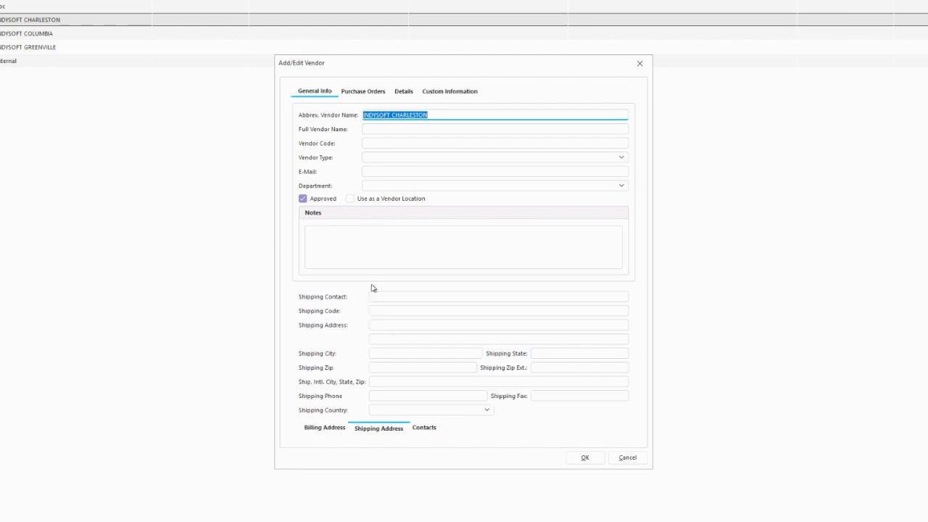
click(417, 430)
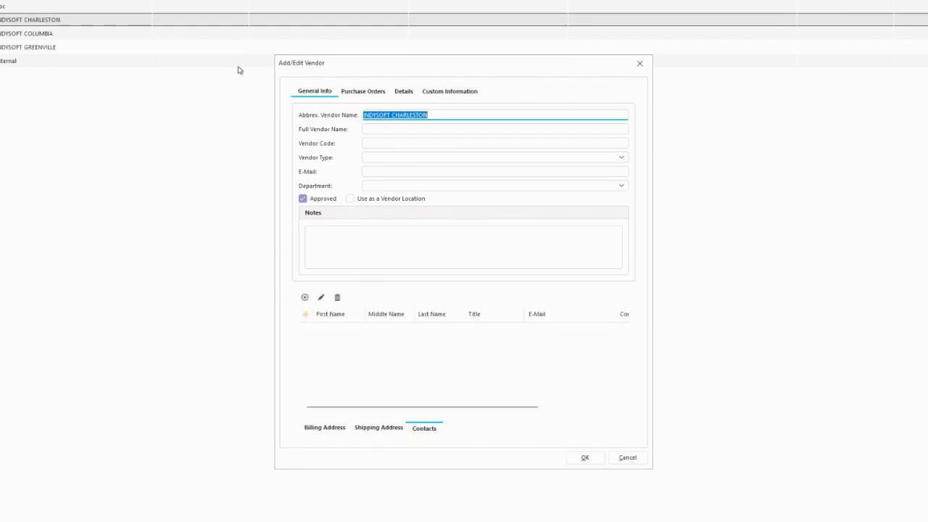
click(312, 90)
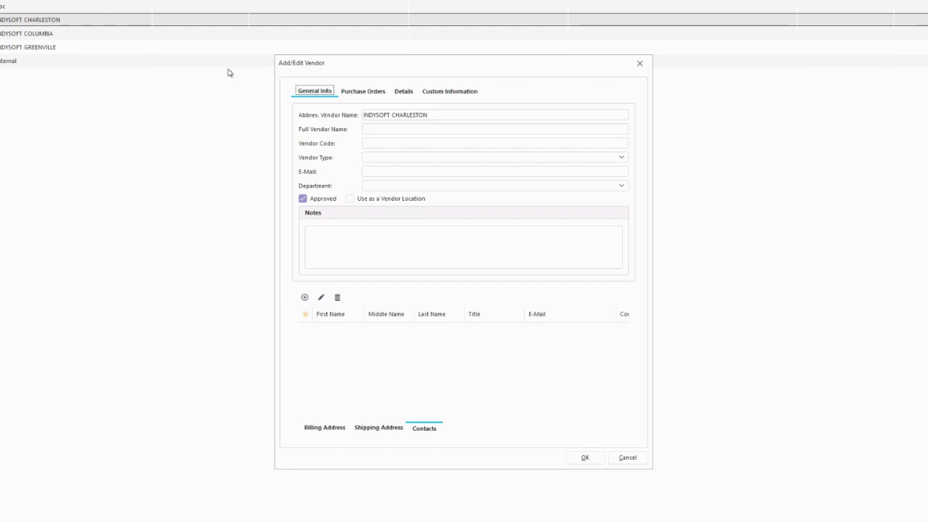
key(Right)
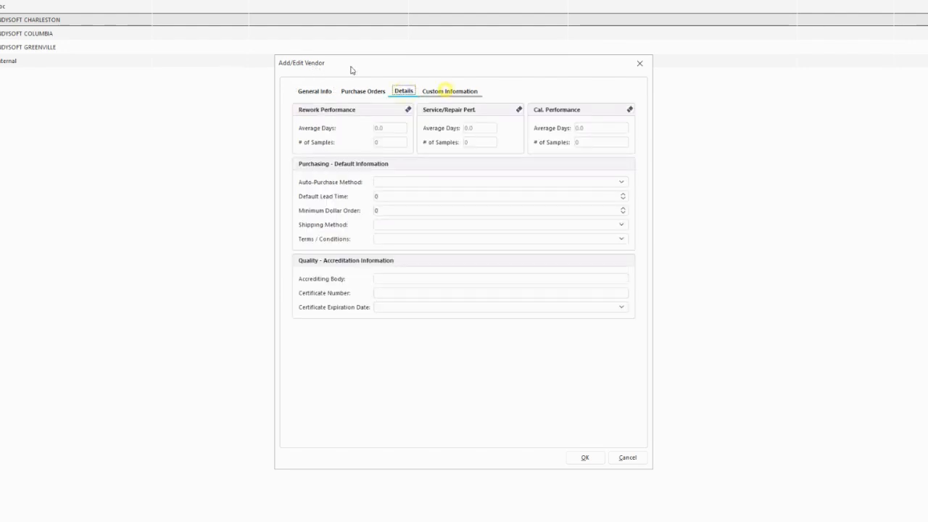
key(Right)
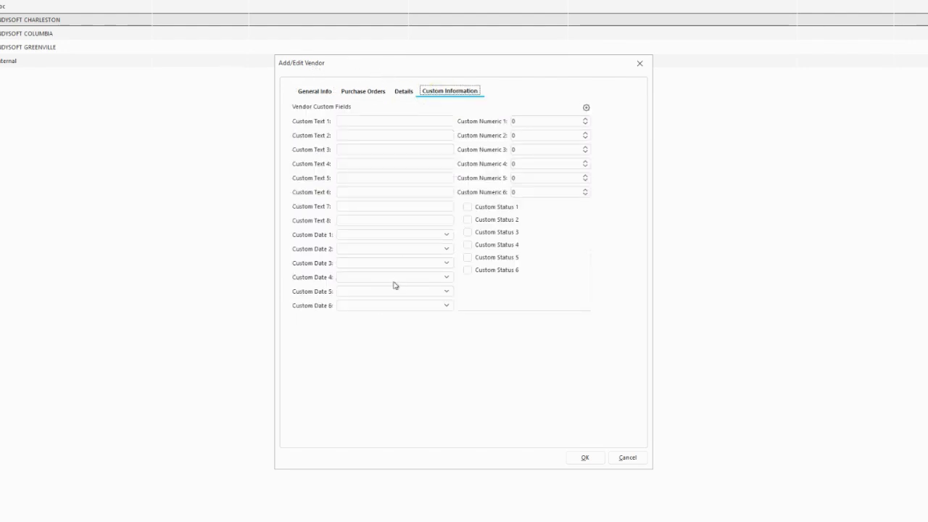
click(363, 91)
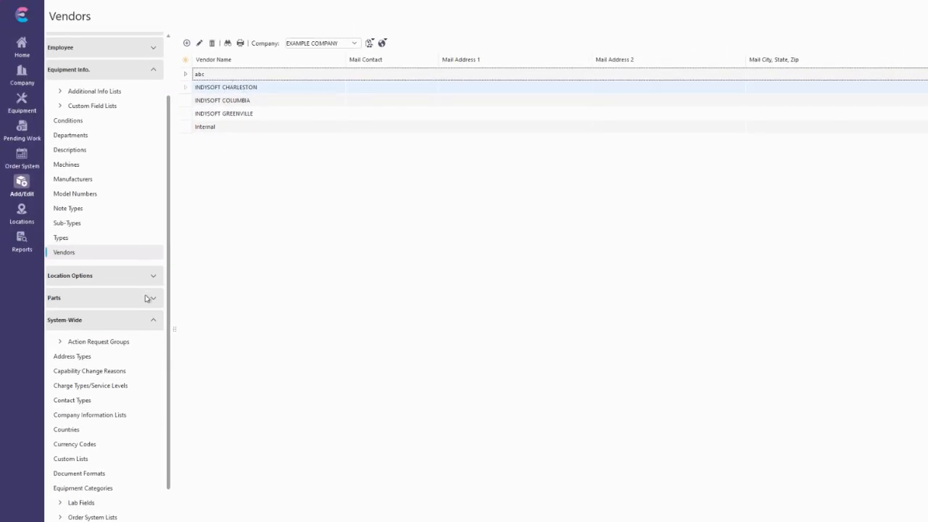
- Run Test Enforcement of System-Wide Vendor Mode from the System-Wide Vendors list
scroll(147, 360, down, 1)
scroll(146, 361, down, 4)
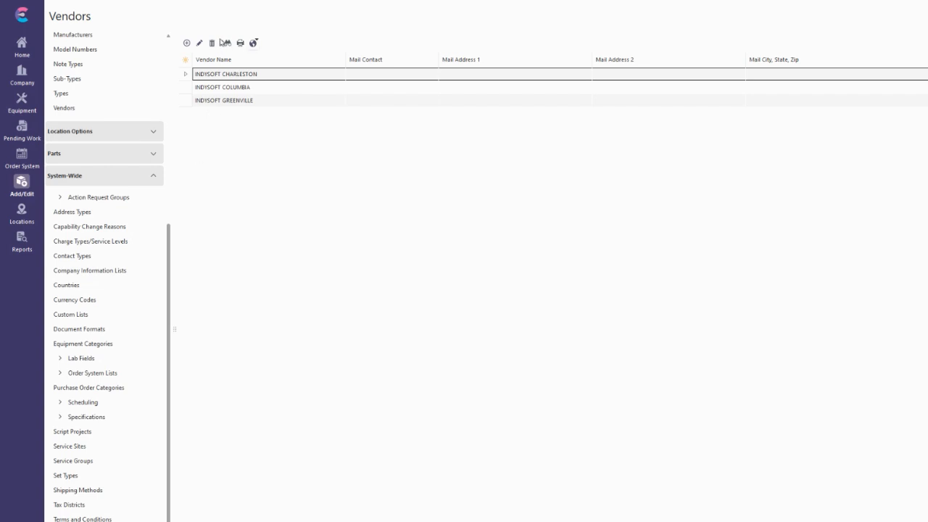
click(253, 43)
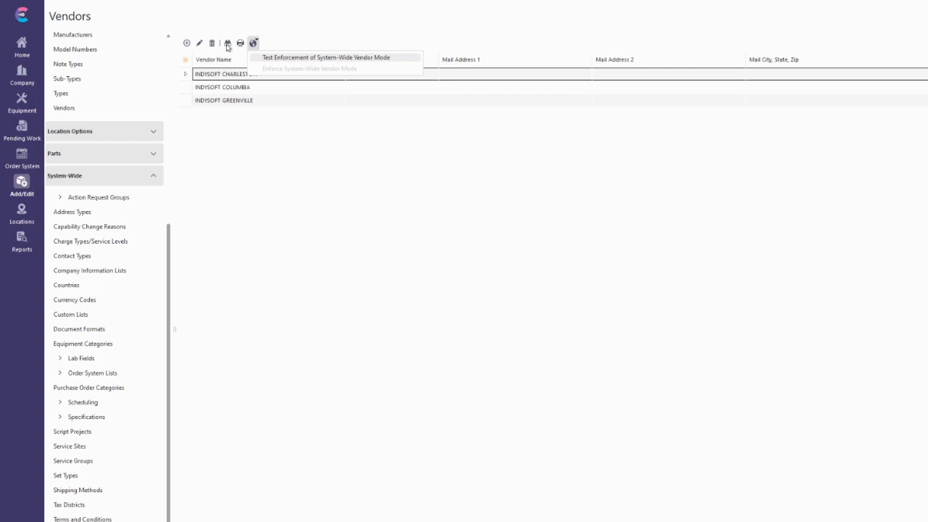
click(274, 44)
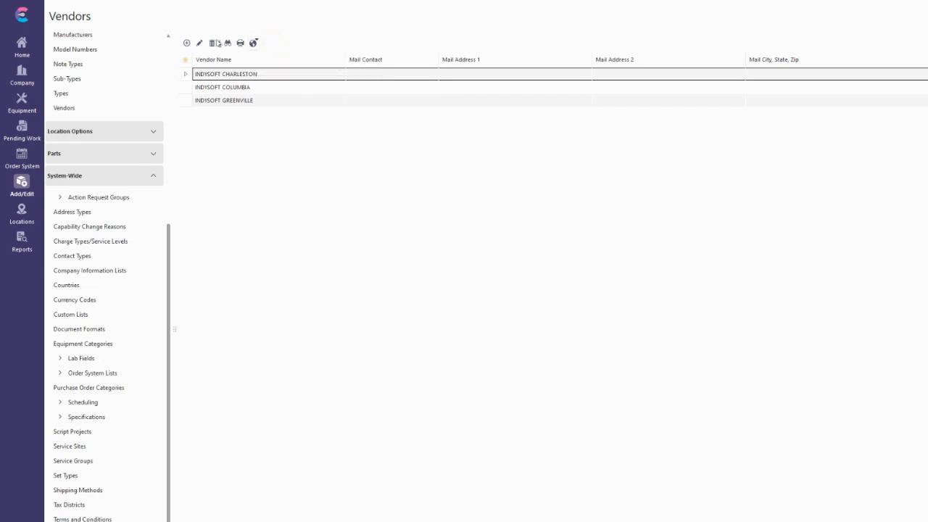
click(252, 44)
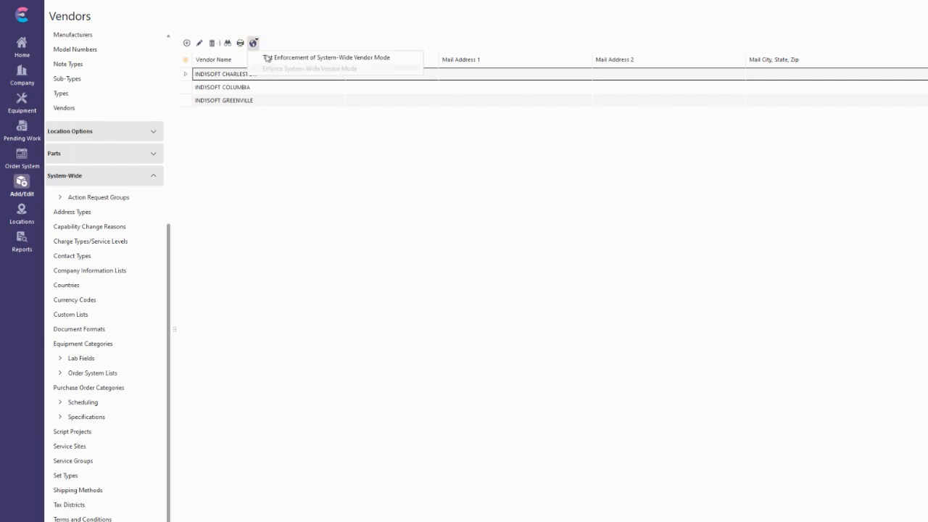
click(267, 56)
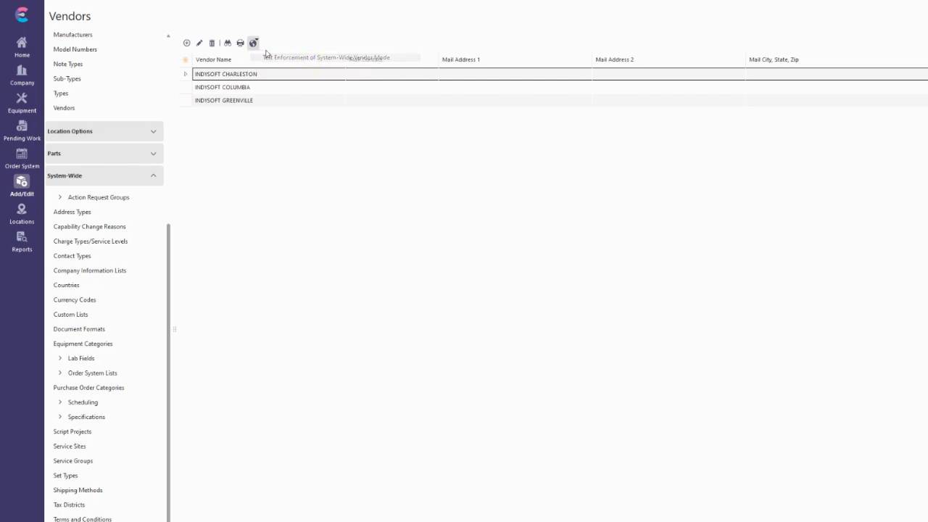
- Check which vendors the Serviced By field of EXAMPLE ASSET1 offers under system-wide vendor mode, leaving the field blank
click(27, 103)
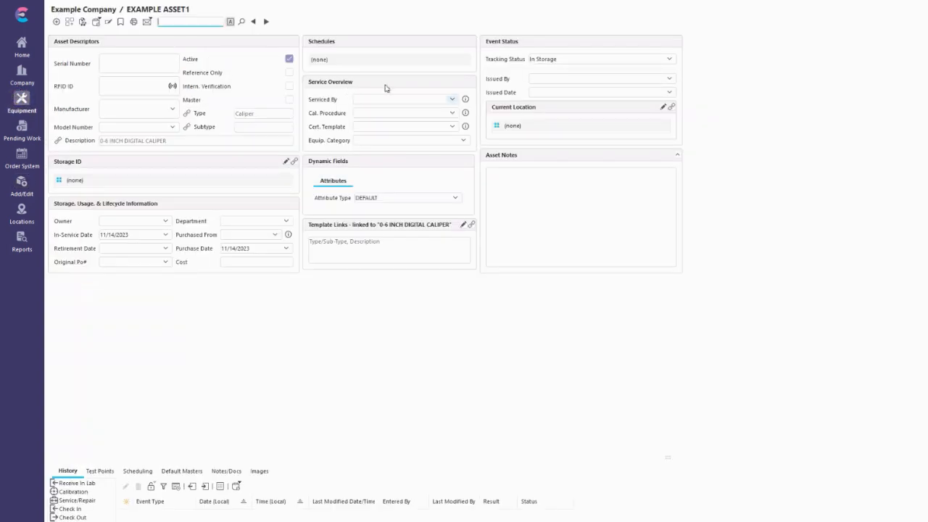
click(384, 99)
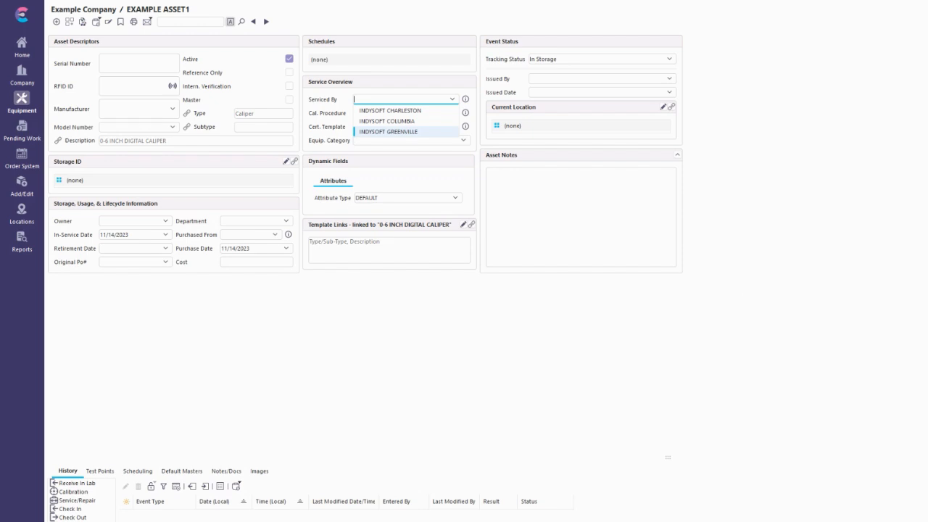
key(Escape)
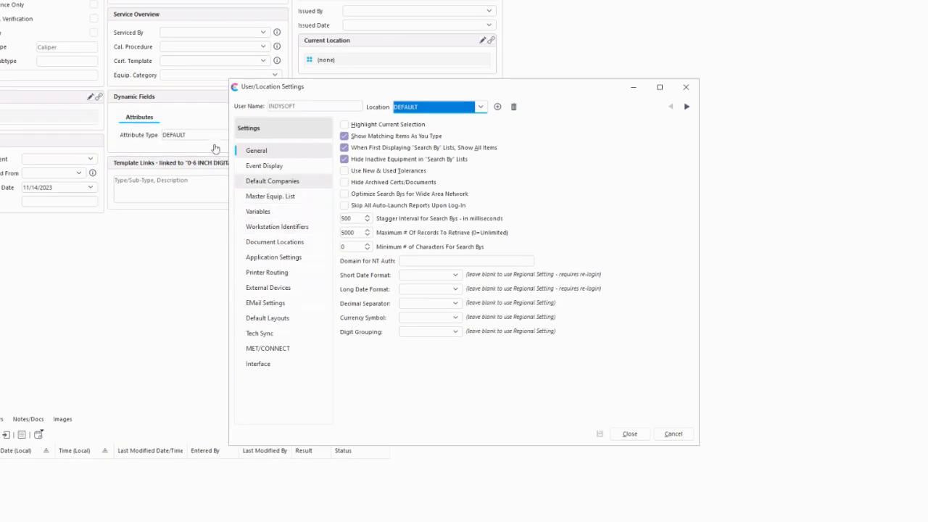
- Check the Vendors entry under Default Companies in the User/Location Settings, and close the settings
key(Down)
key(Down)
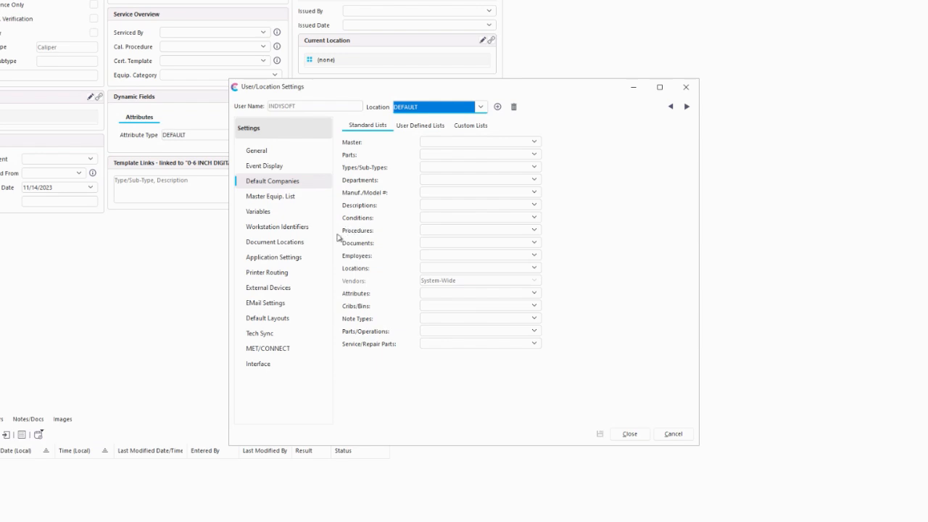
key(Escape)
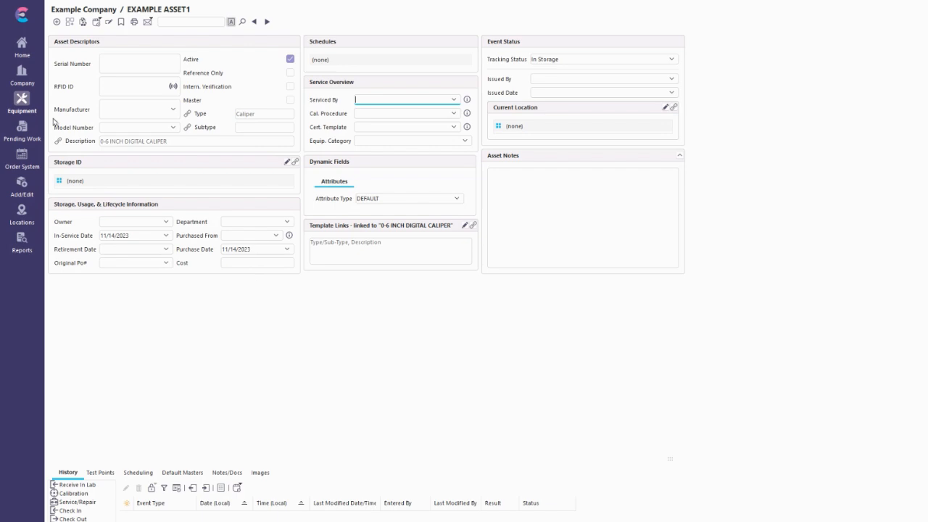
- Mark the company INDYSOFT CHARLESTON as a branch, set its linked vendor to INDYSOFT CHARLESTON, and save
click(22, 73)
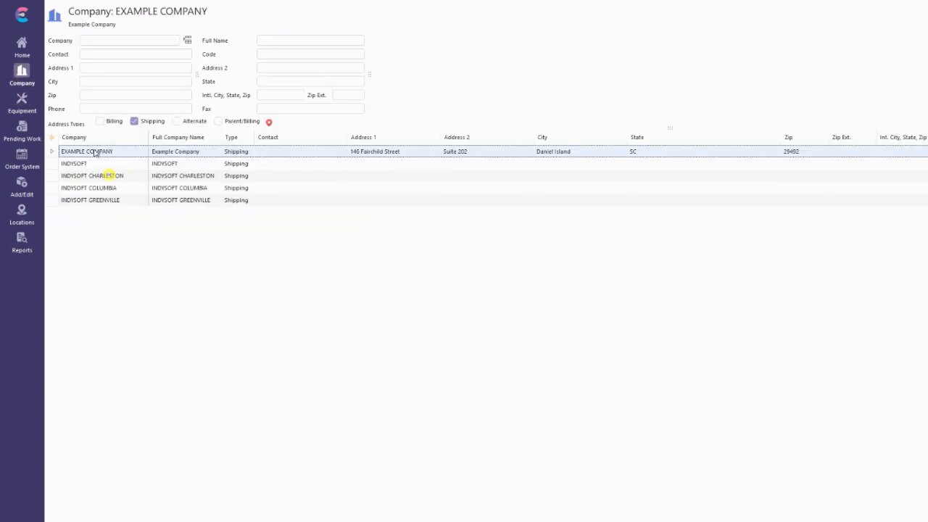
click(106, 175)
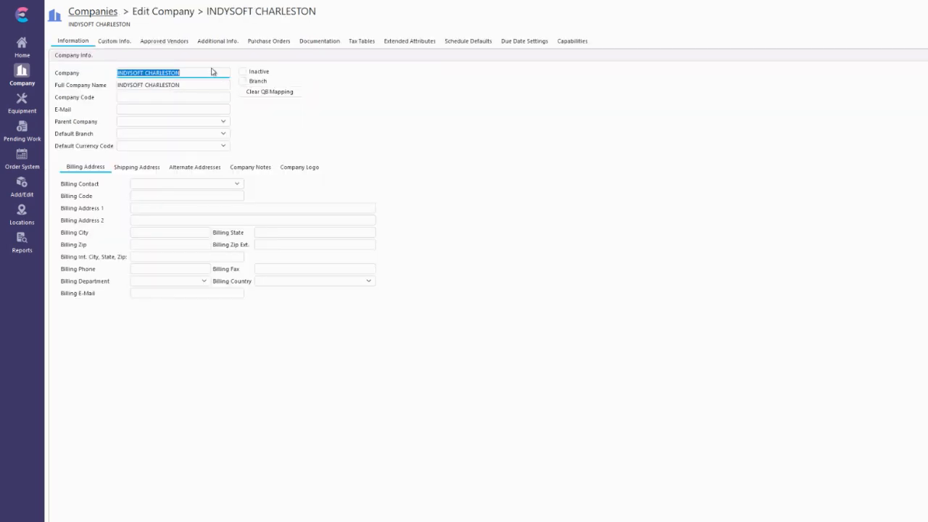
click(242, 81)
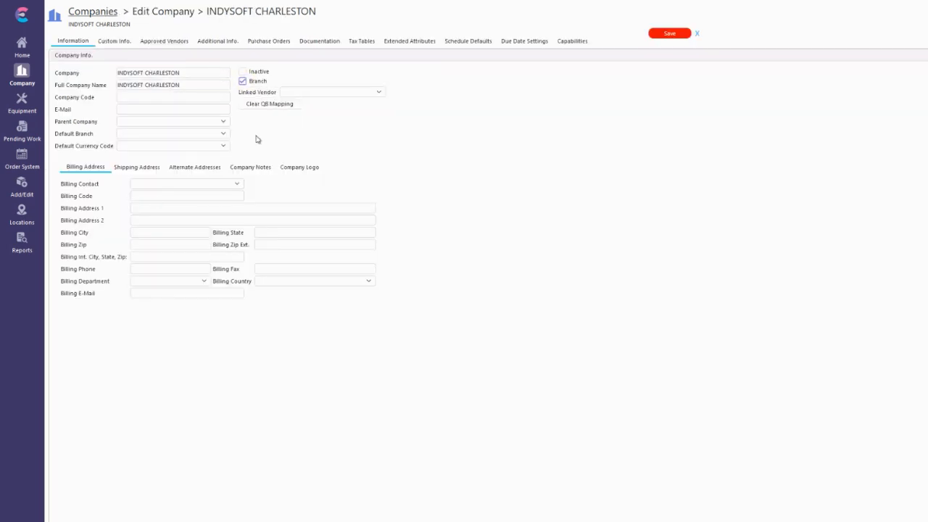
click(324, 85)
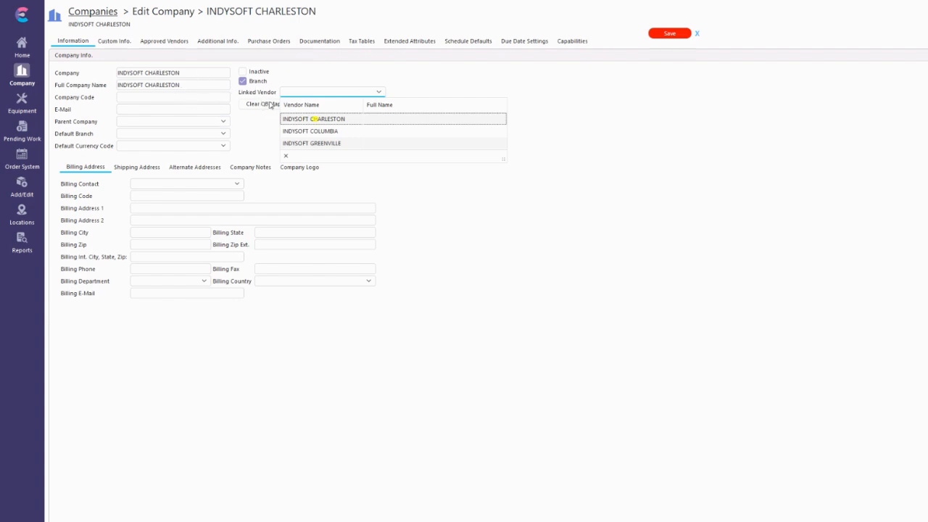
click(312, 119)
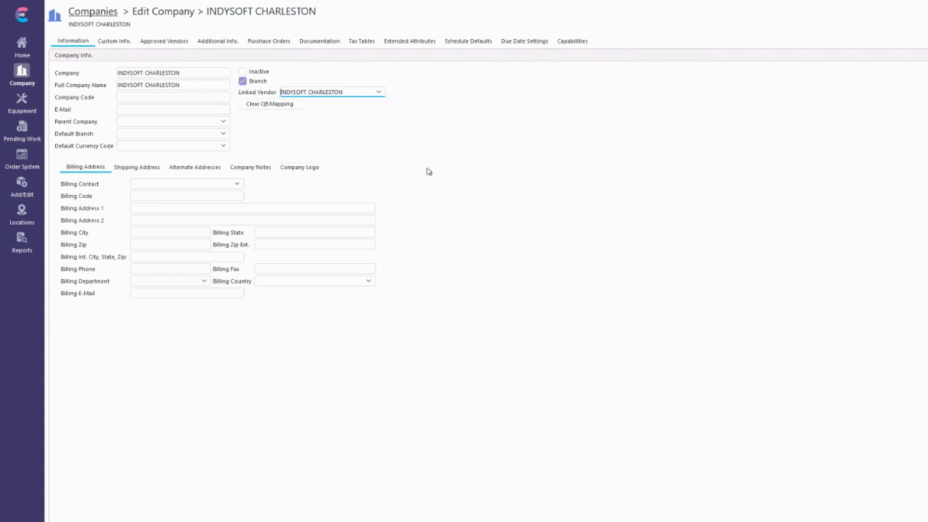
- Mark the company INDYSOFT COLUMBIA as a branch, set its linked vendor to INDYSOFT COLUMBIA, and save
click(84, 13)
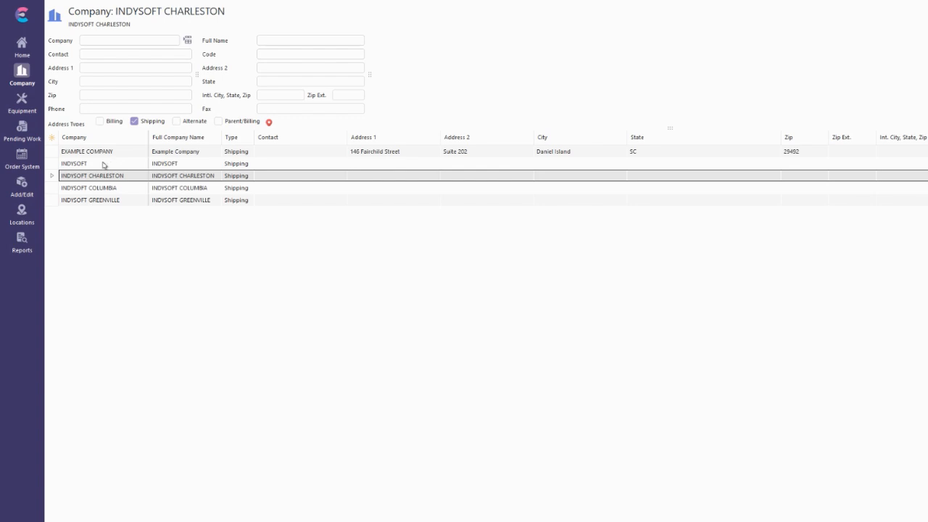
double_click(103, 187)
click(242, 80)
click(290, 93)
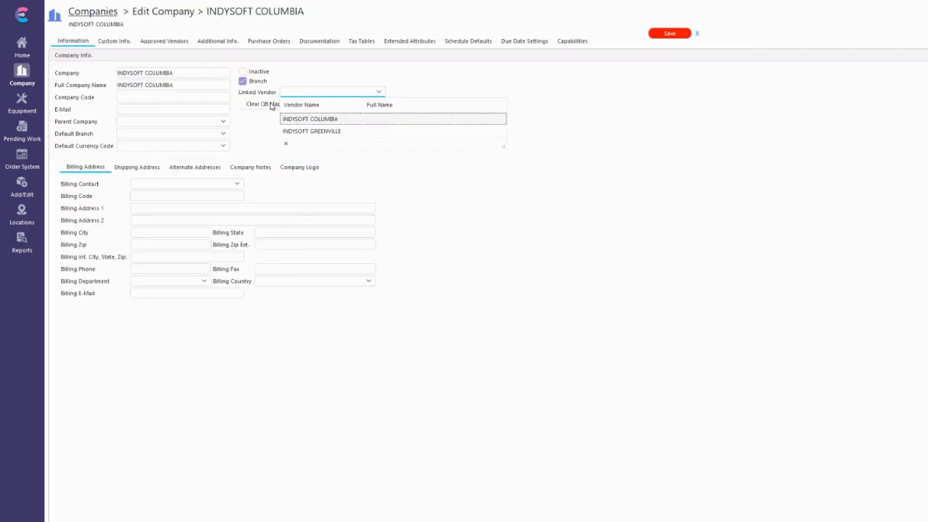
click(316, 118)
click(670, 32)
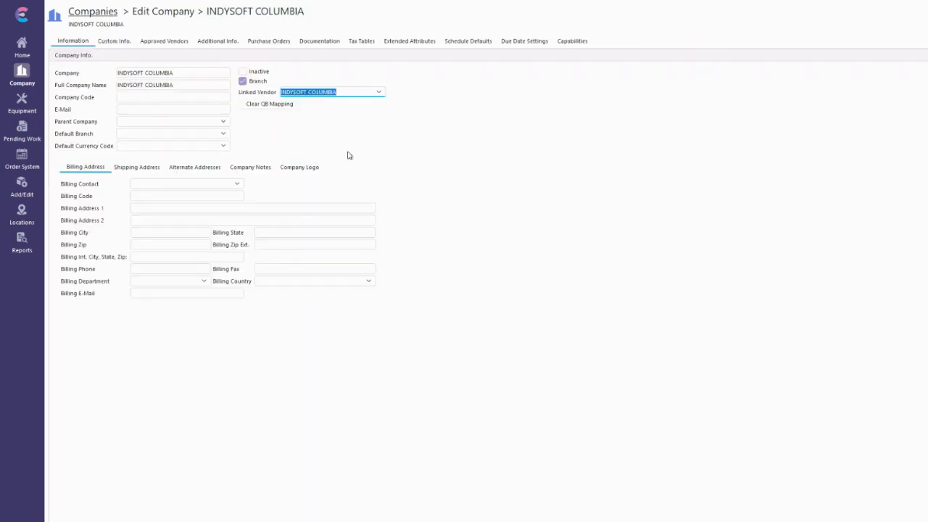
- Mark the company INDYSOFT GREENVILLE as a branch linked to the vendor INDYSOFT GREENVILLE, save, and return to the company list
click(87, 13)
double_click(112, 200)
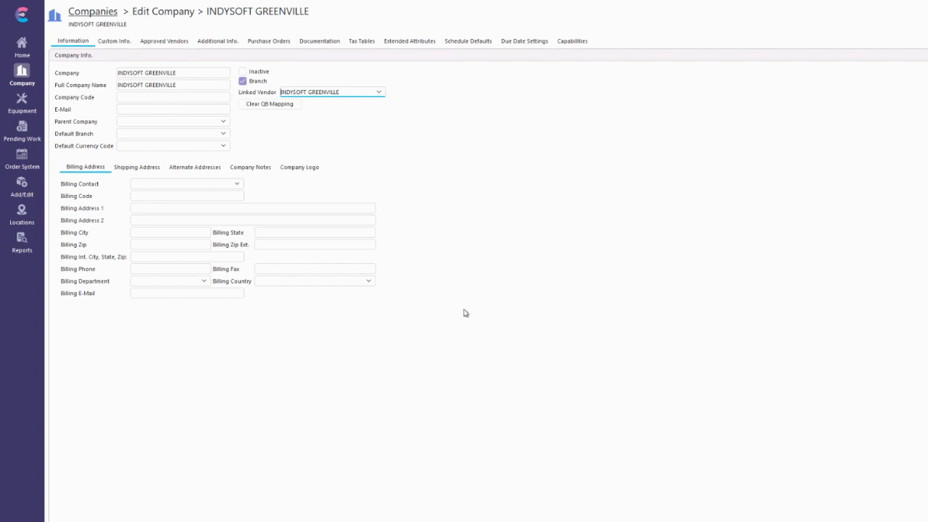
click(88, 13)
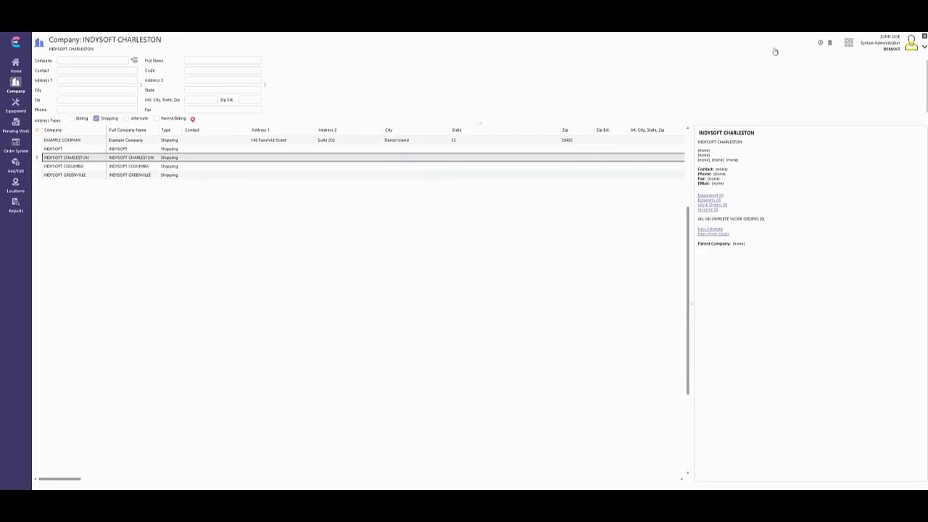
- Set the workstation's branch to INDYSOFT CHARLESTON in the User/Location Settings, and check the Serviced By vendor choices of EXAMPLE ASSET1
key(ctrl+u)
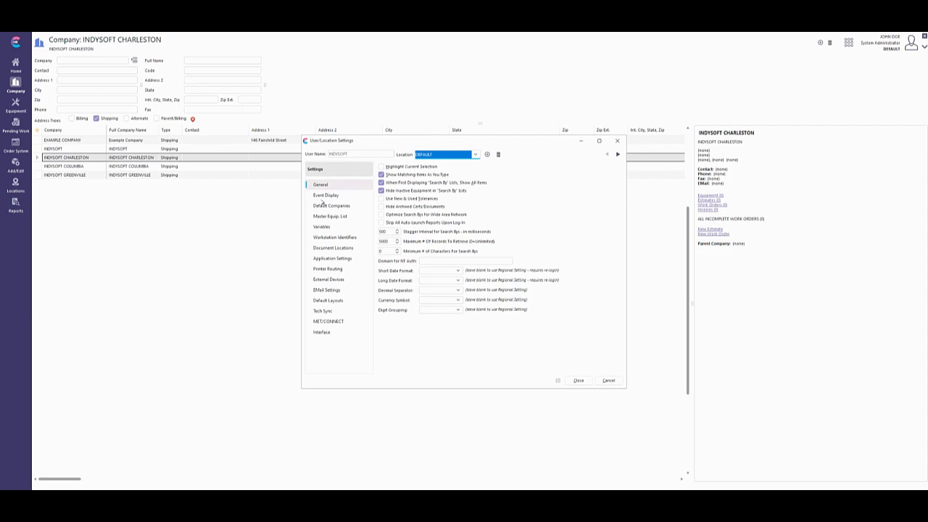
click(303, 194)
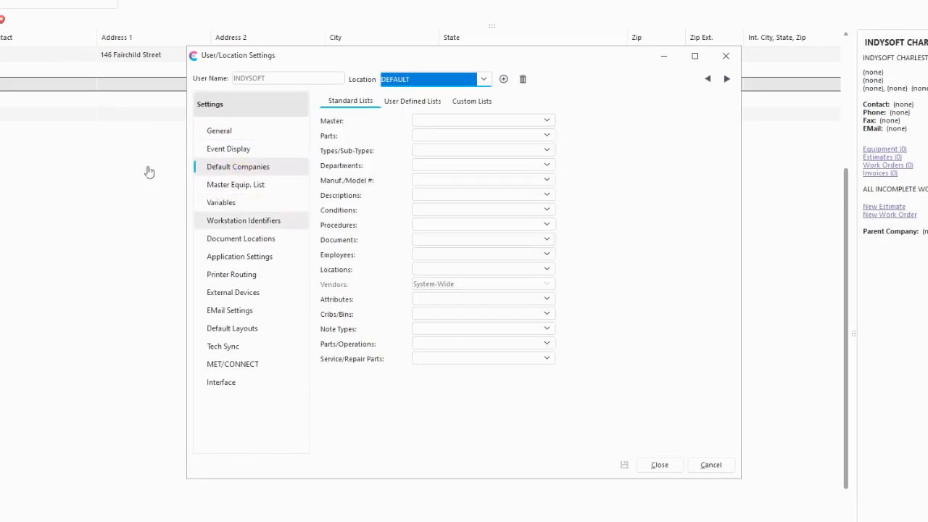
click(300, 232)
click(559, 225)
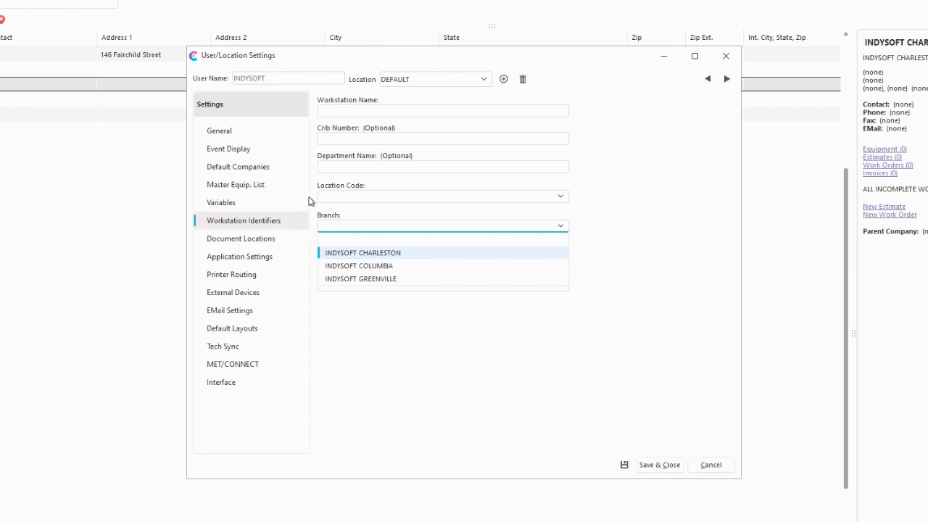
click(363, 253)
click(659, 465)
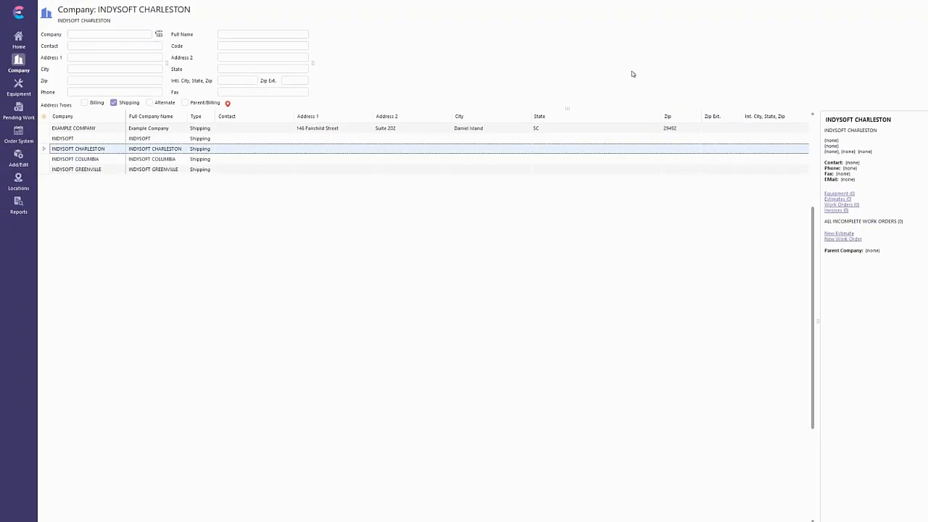
double_click(248, 131)
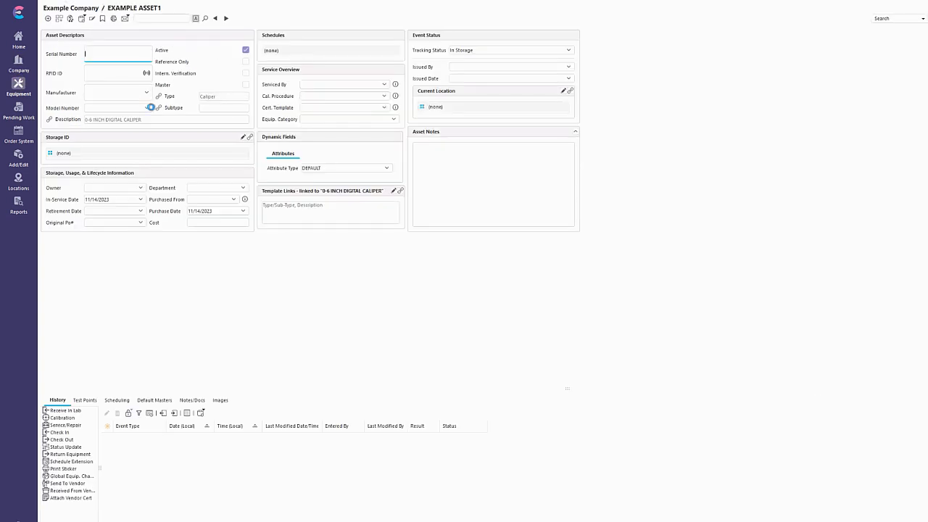
click(327, 84)
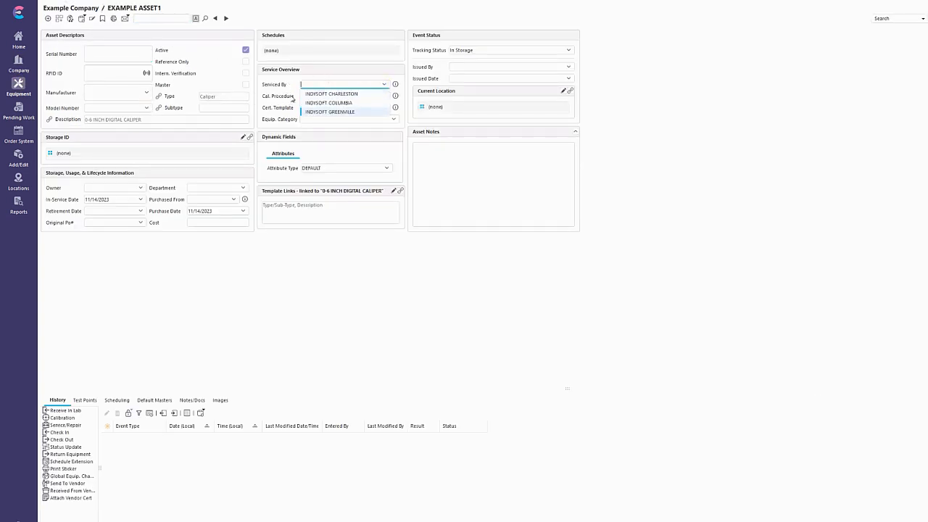
- Add INDYSOFT GREENVILLE as an approved vendor of the company INDYSOFT CHARLESTON, save, and check the Serviced By choices of EXAMPLE ASSET1
click(27, 60)
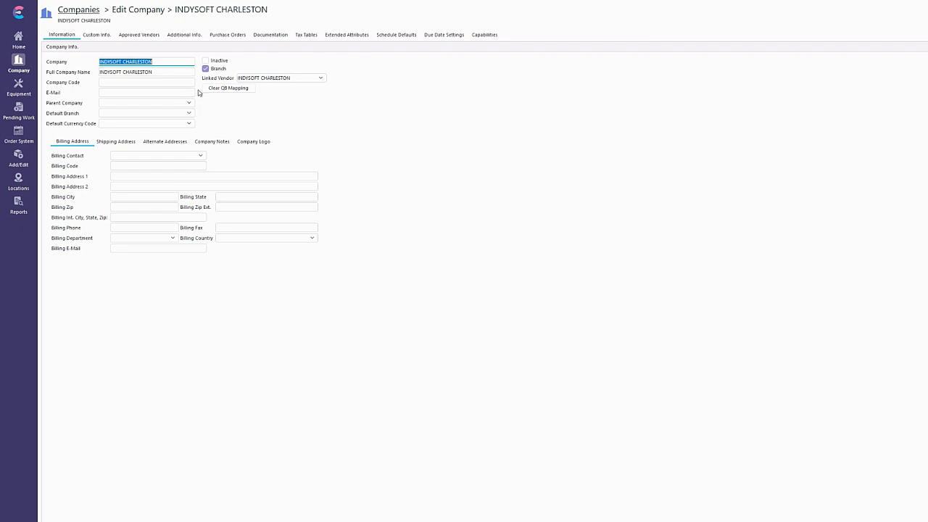
click(139, 34)
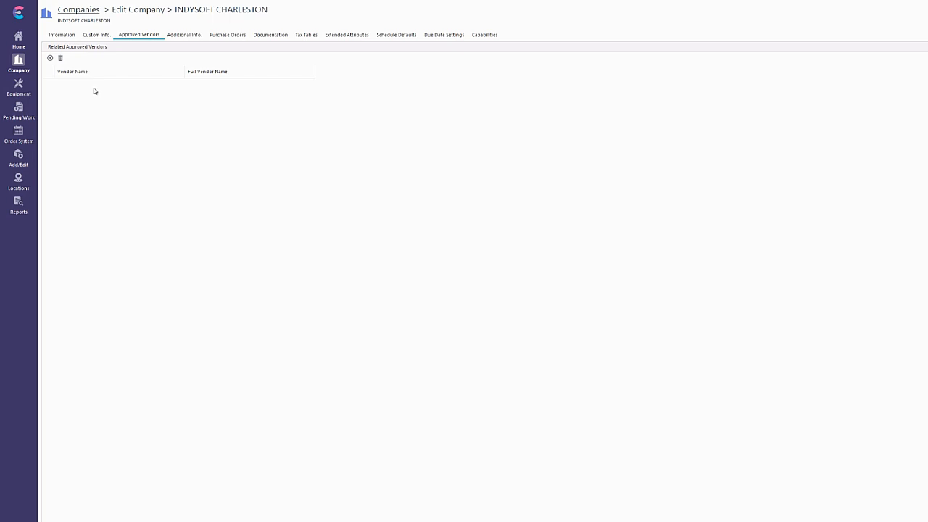
click(49, 57)
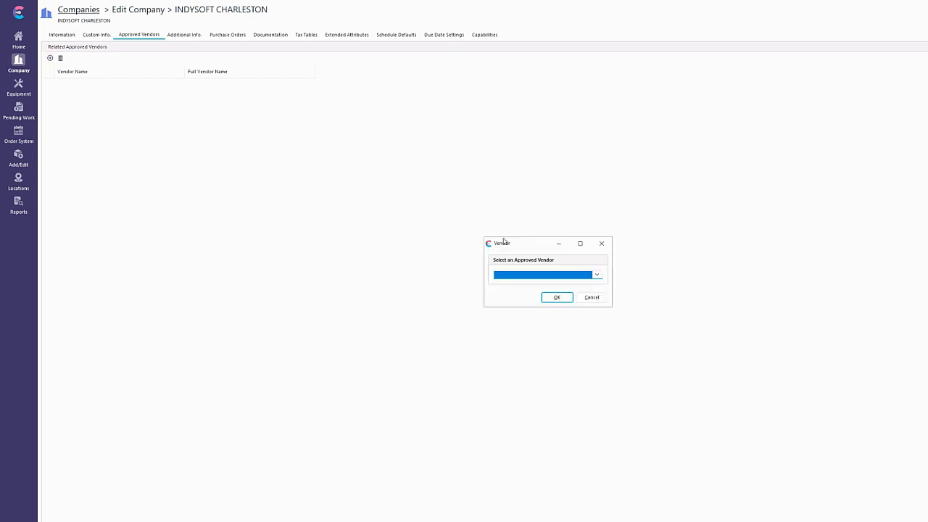
click(558, 302)
click(557, 297)
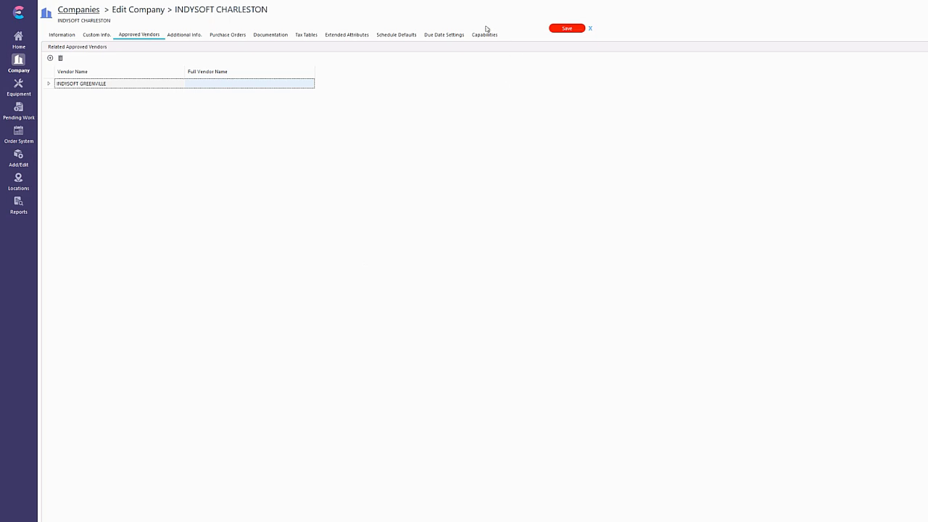
click(567, 29)
click(18, 86)
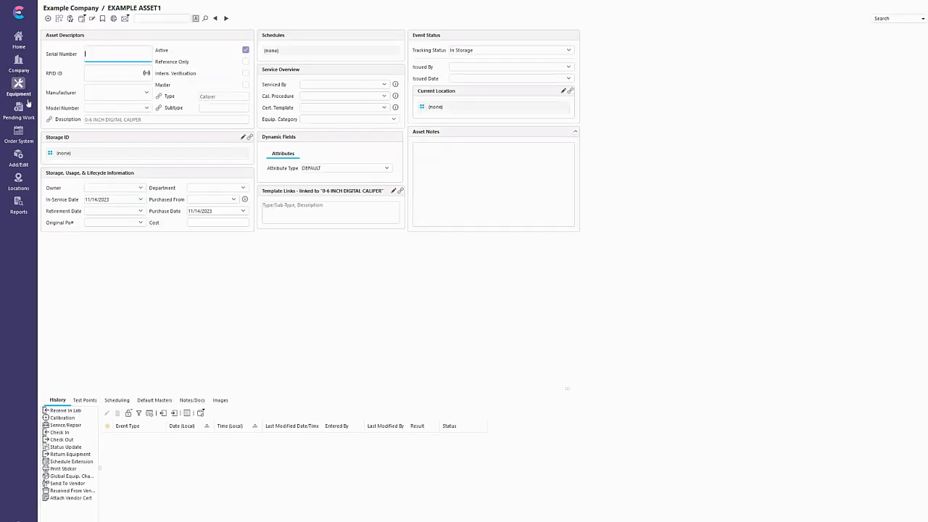
click(328, 81)
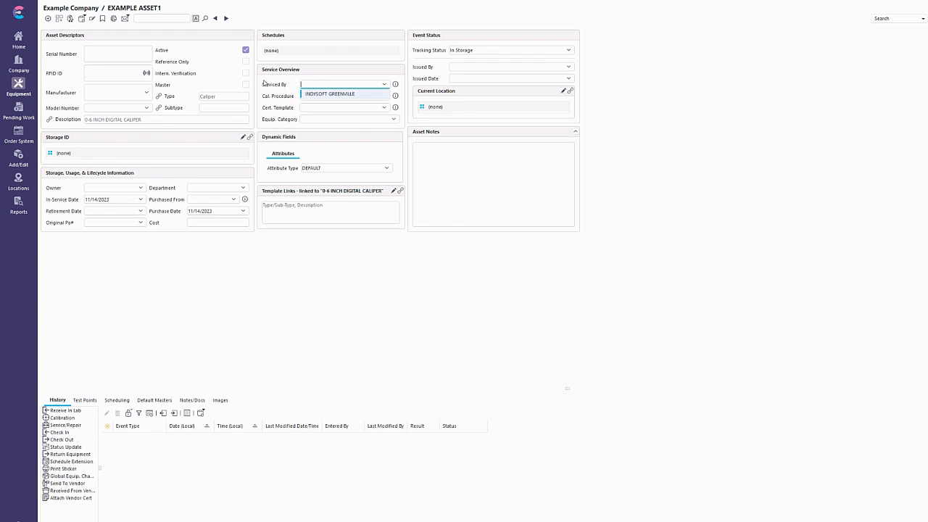
- Remove INDYSOFT GREENVILLE from INDYSOFT CHARLESTON's approved vendors, save, and recheck the Serviced By choices of EXAMPLE ASSET1, leaving the field blank
click(19, 62)
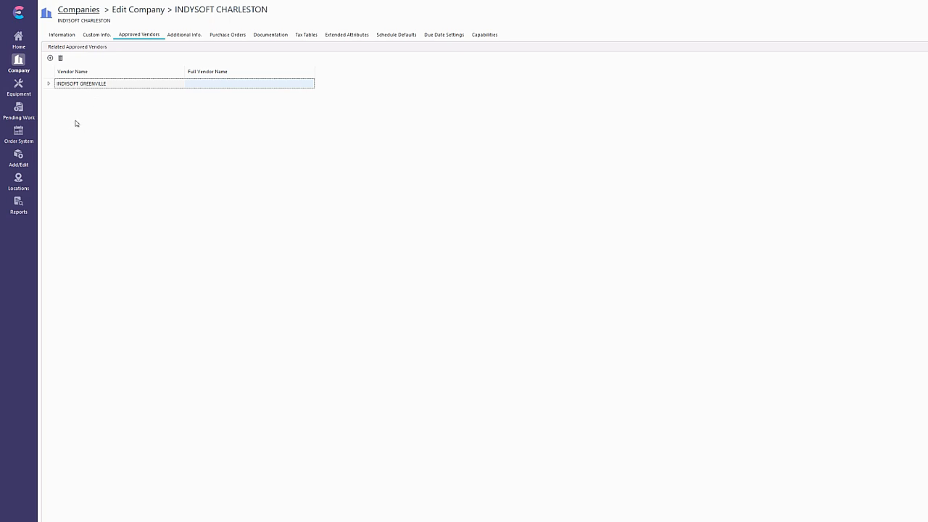
click(60, 58)
click(565, 27)
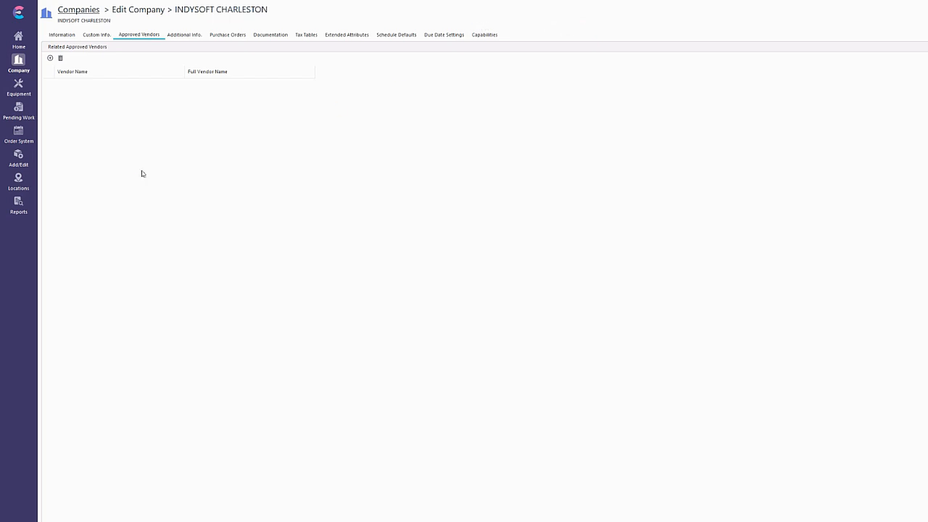
click(19, 84)
click(331, 84)
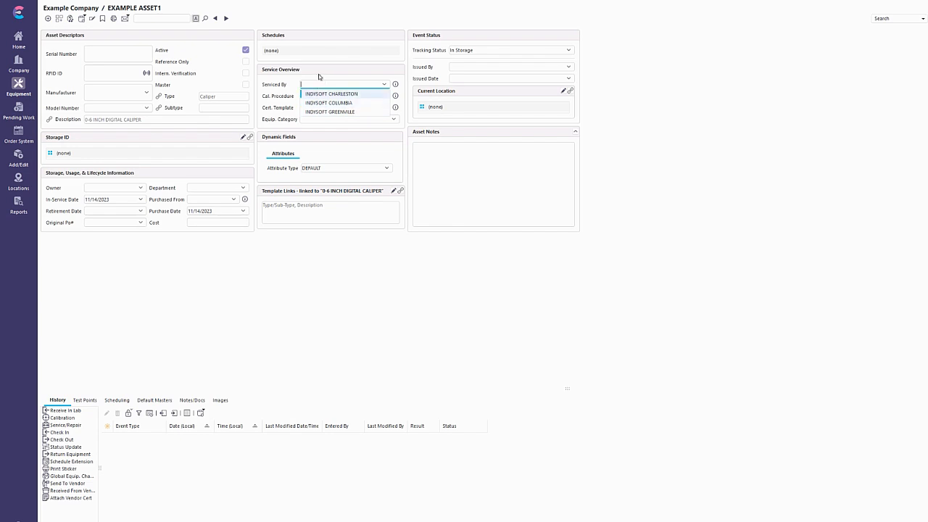
click(310, 69)
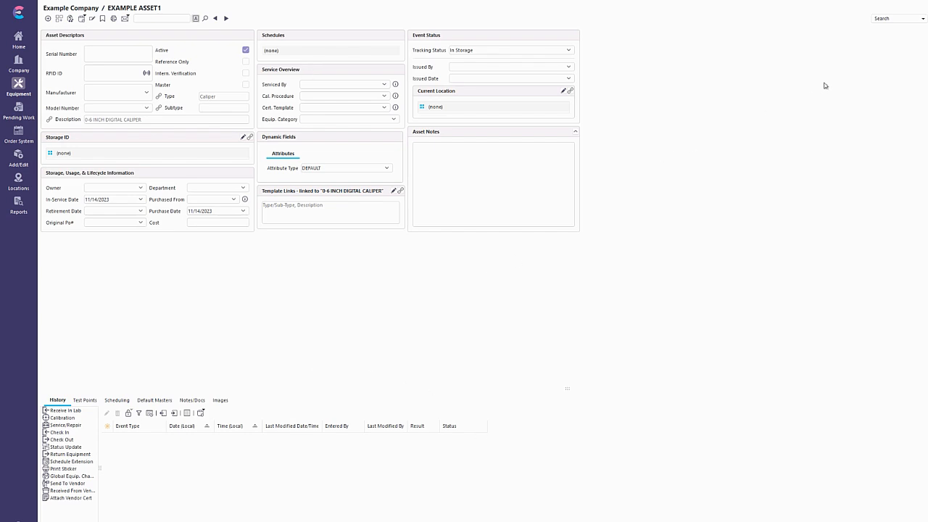
- Review the branch and related users of each vendor in the Profile Manager's System-Wide Vendor Location Preferences, and close both windows
click(793, 16)
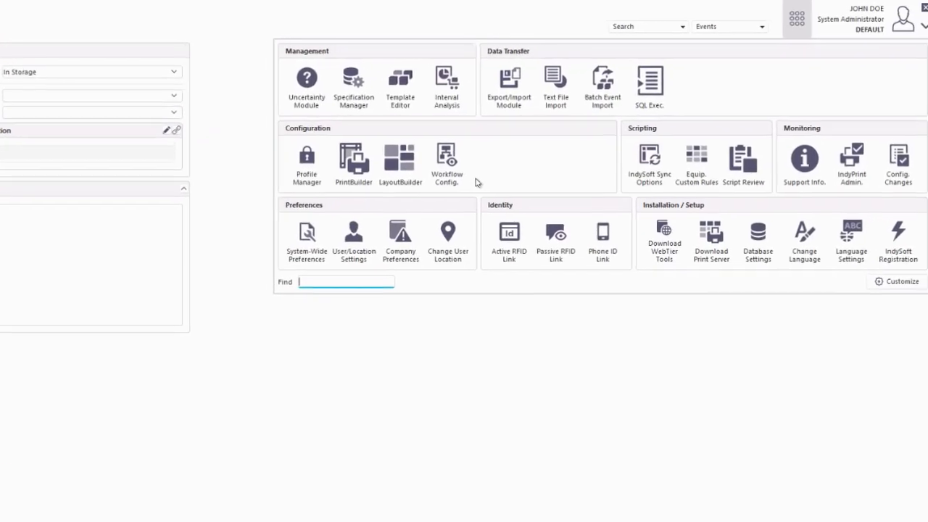
click(300, 156)
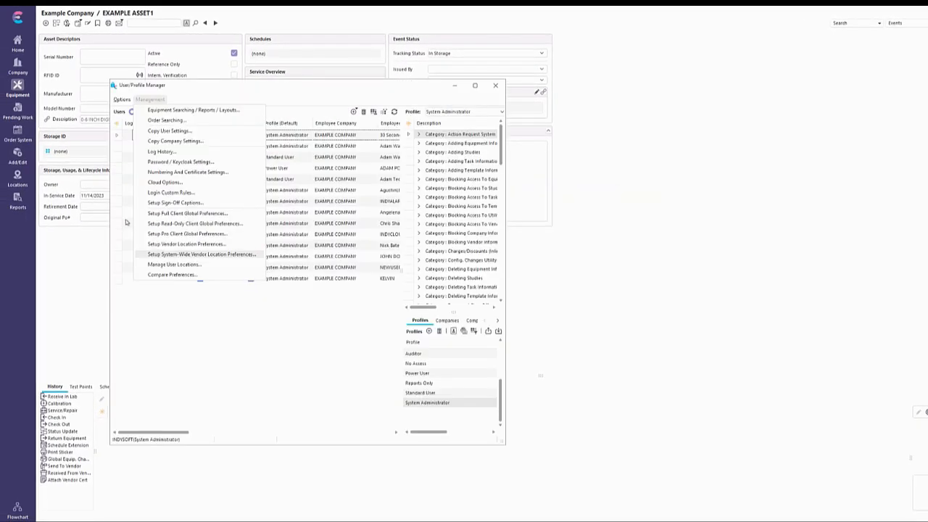
key(Return)
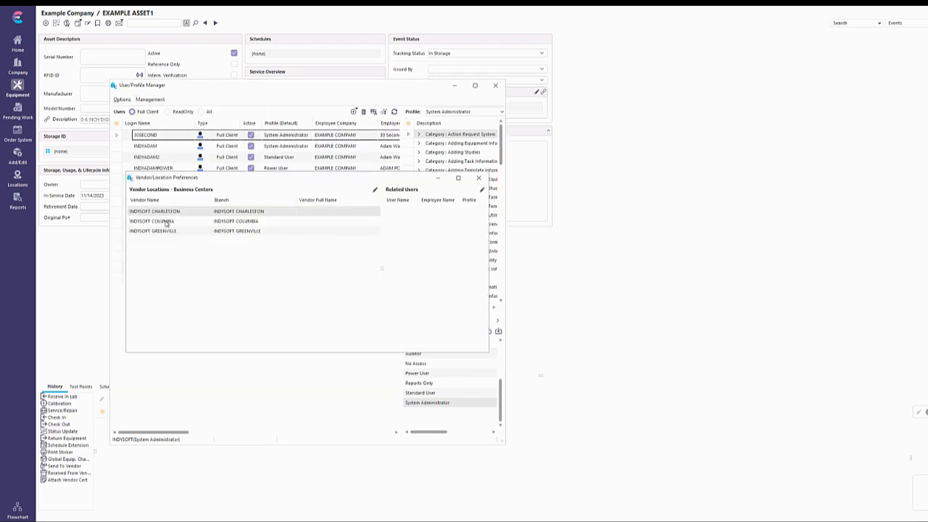
click(154, 210)
click(173, 230)
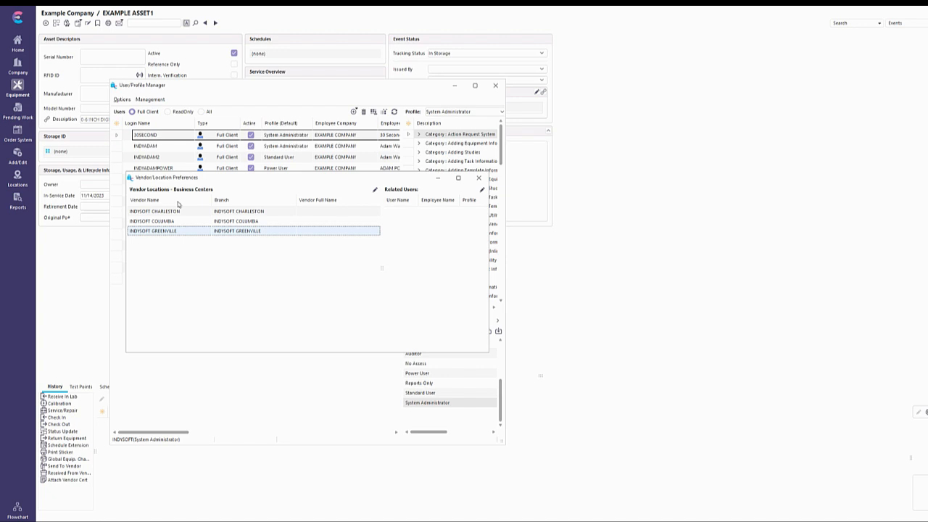
click(183, 211)
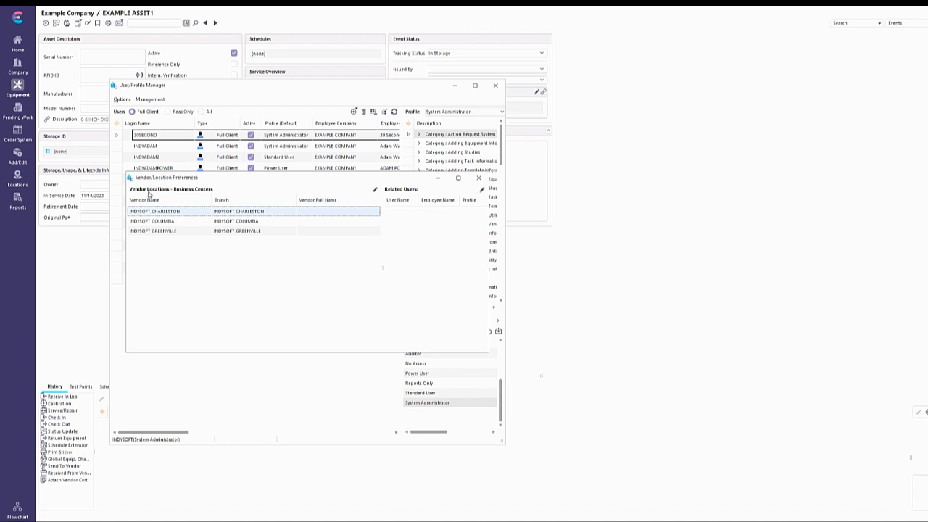
key(Down)
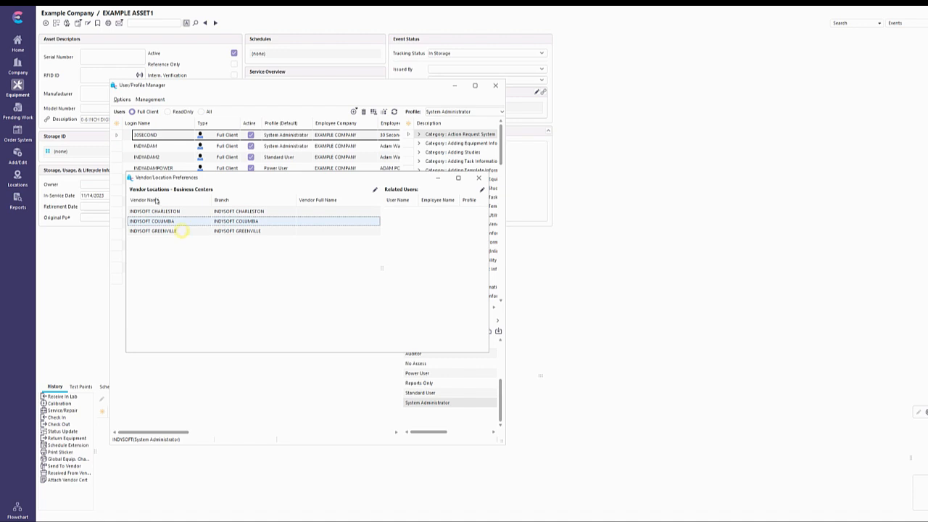
key(Down)
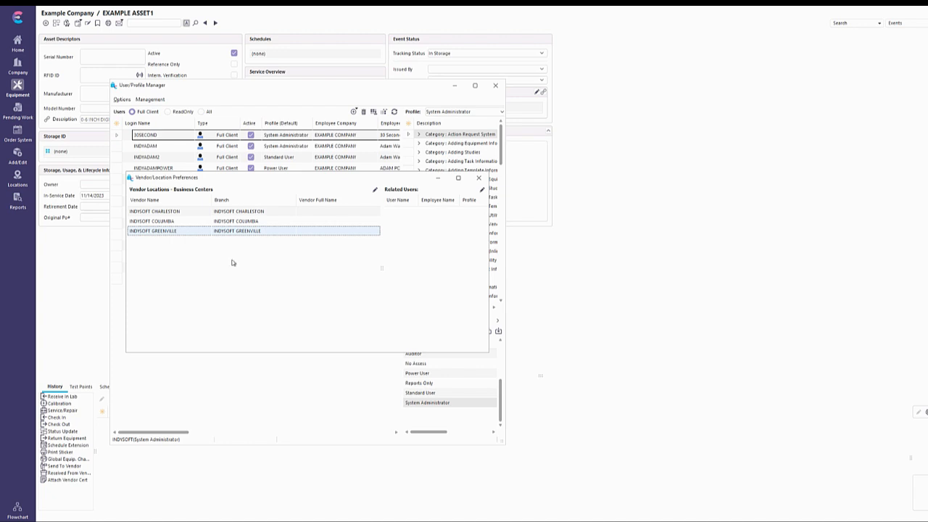
click(478, 177)
click(495, 85)
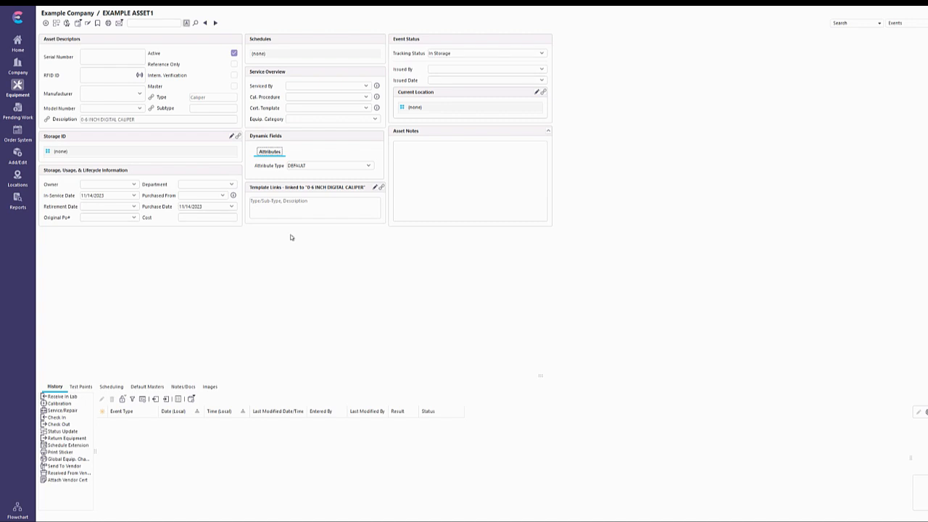
- Enforce System-Wide Vendor Mode for the system-wide Vendors list, and check the Equipment Info. lists for a separate Vendors entry
click(18, 154)
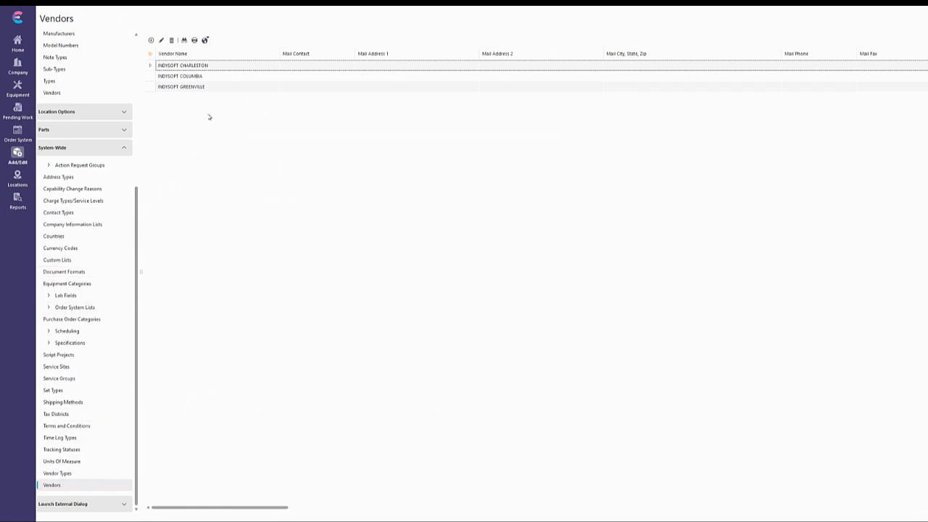
click(205, 41)
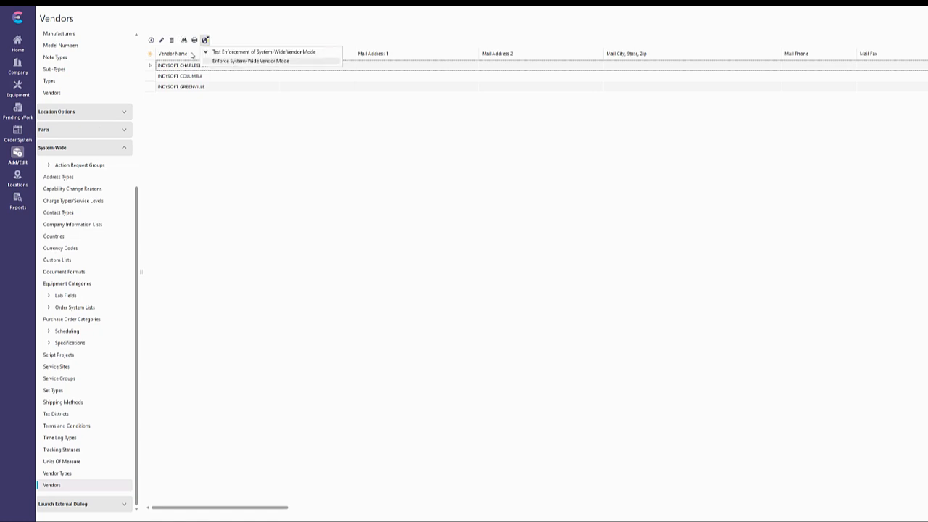
click(221, 60)
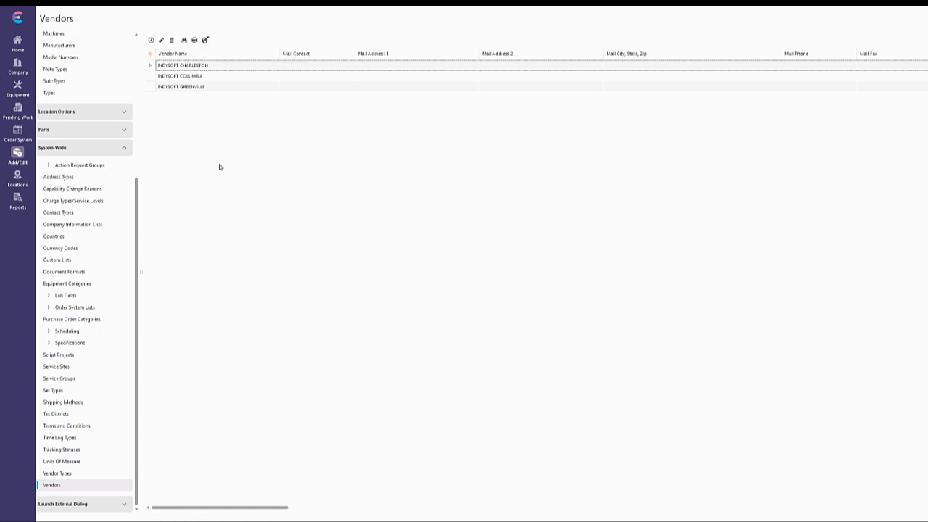
scroll(118, 117, down, 1)
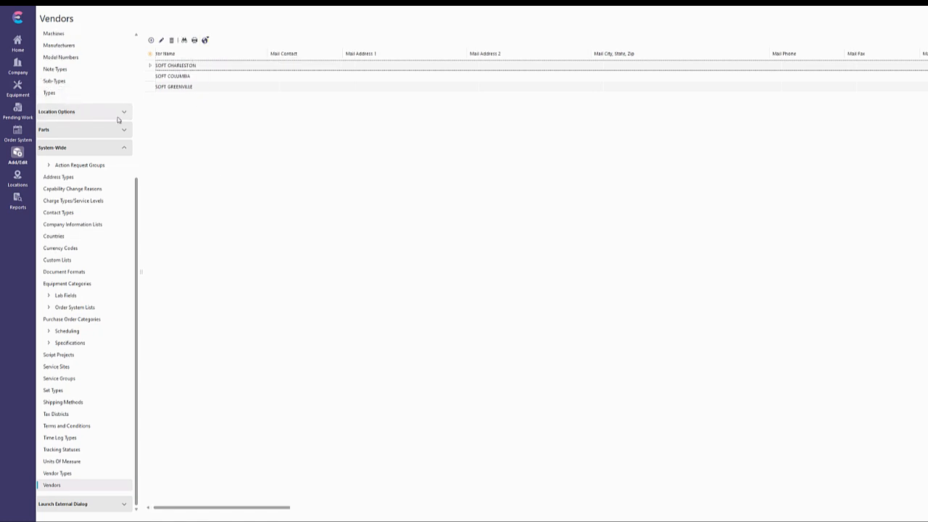
scroll(119, 167, up, 3)
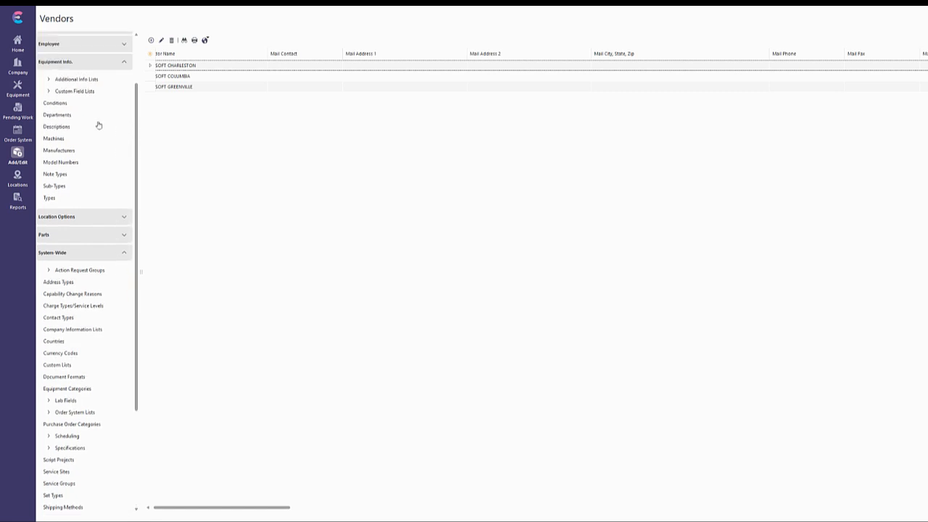
scroll(108, 168, down, 3)
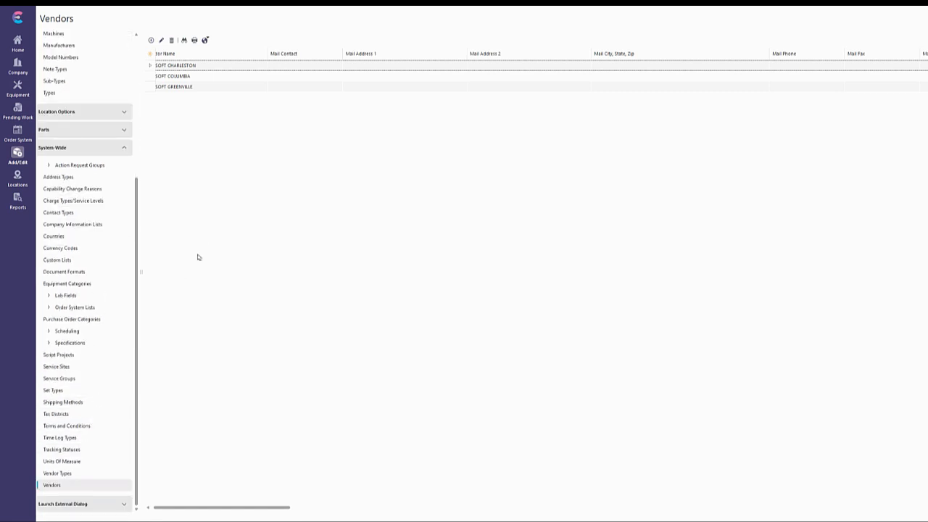
scroll(180, 437, left, 1)
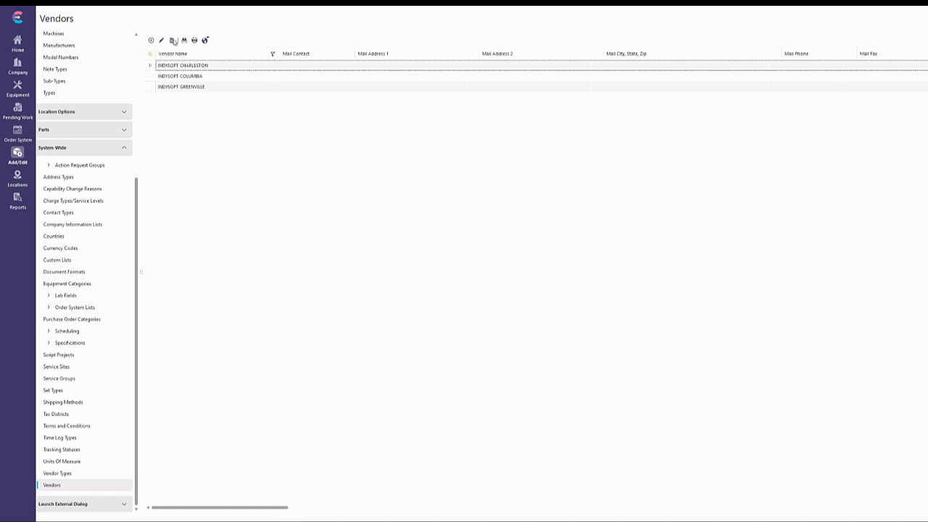
- Turn off Enforce System-Wide Vendor Mode, and recheck the vendor mode options and the Vendors entry under Equipment Info
click(205, 40)
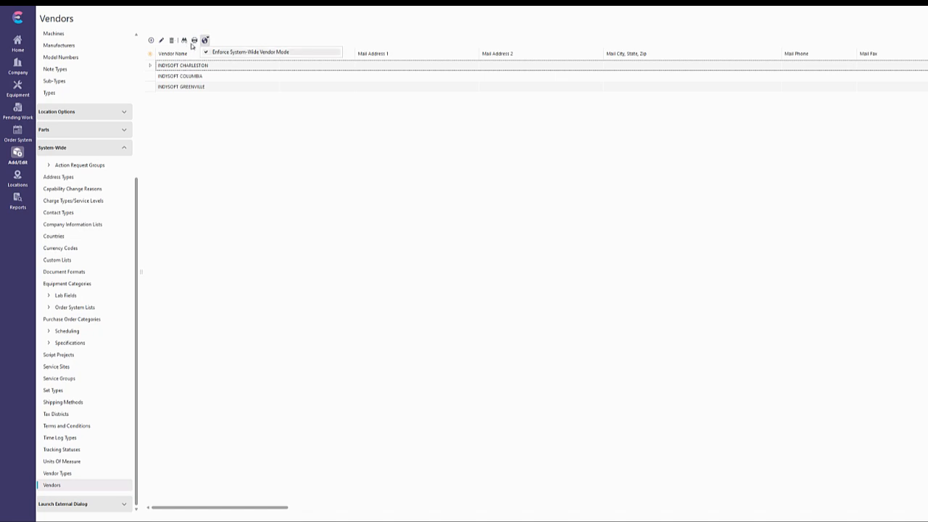
click(222, 52)
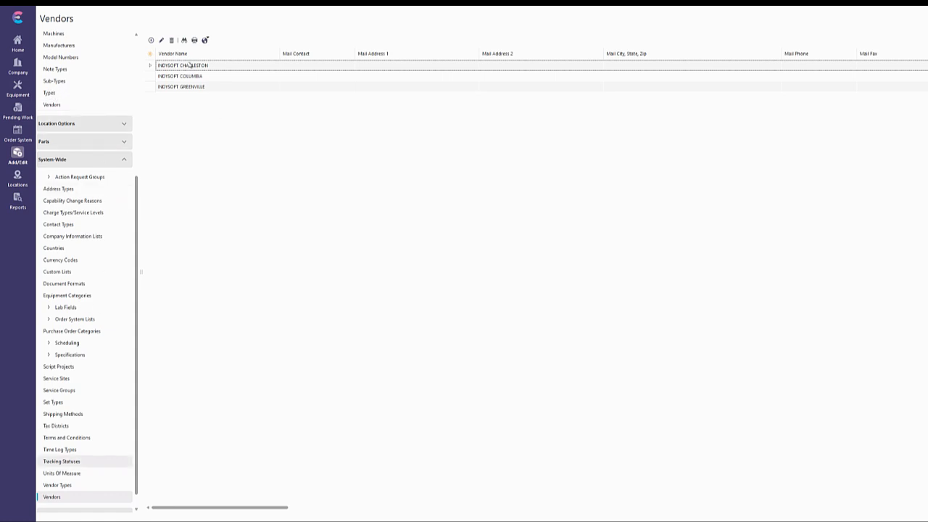
click(205, 41)
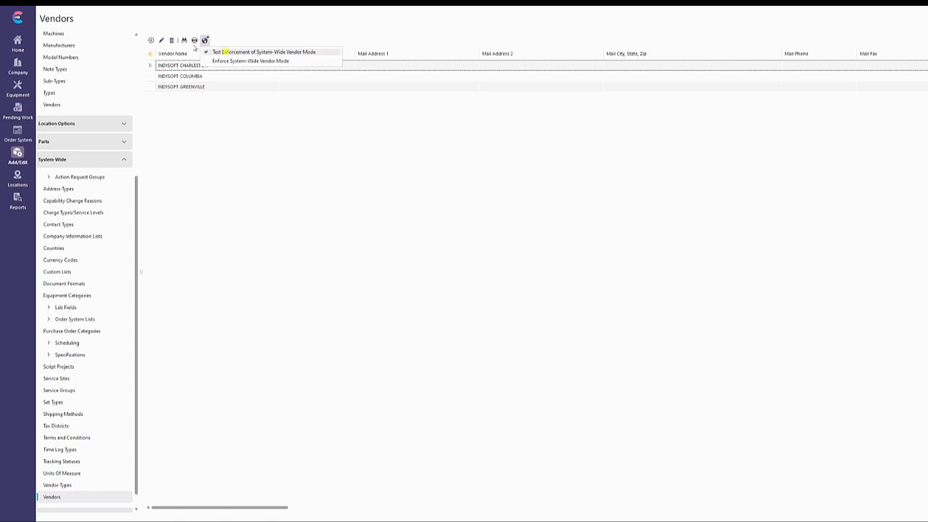
click(194, 48)
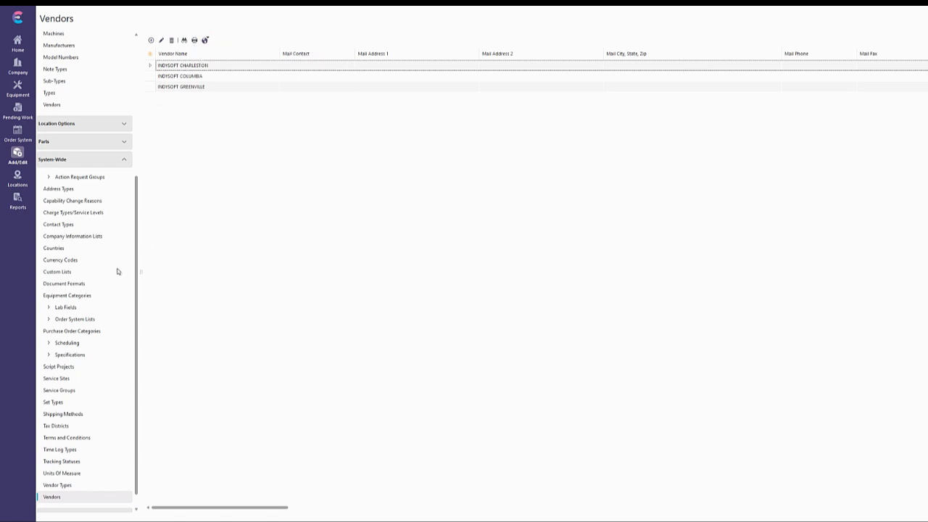
scroll(114, 181, up, 4)
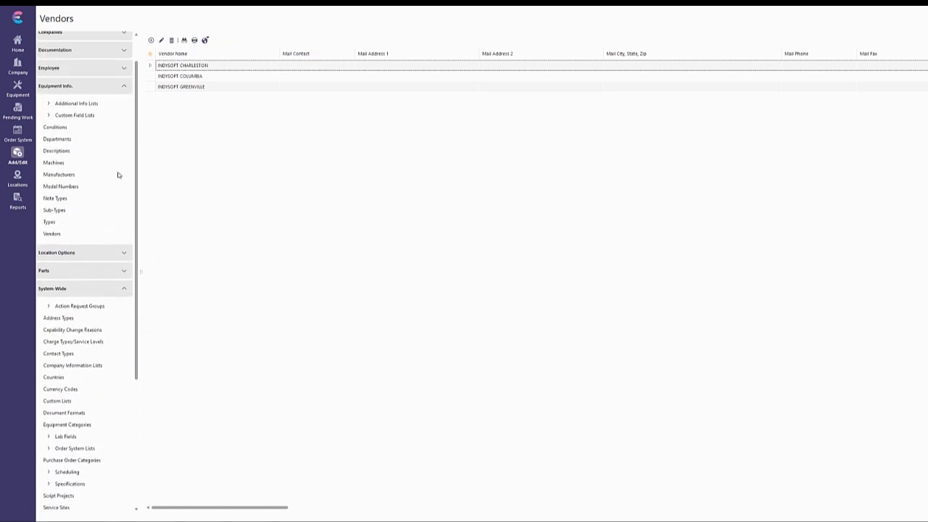